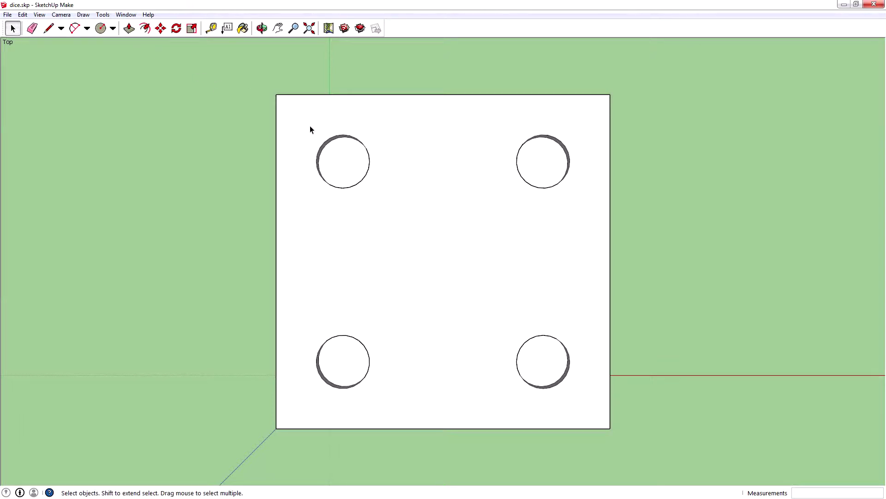
- Create a component named diceholes from the upper-left hole on the die's top face
left_click_drag(302, 119, 402, 210)
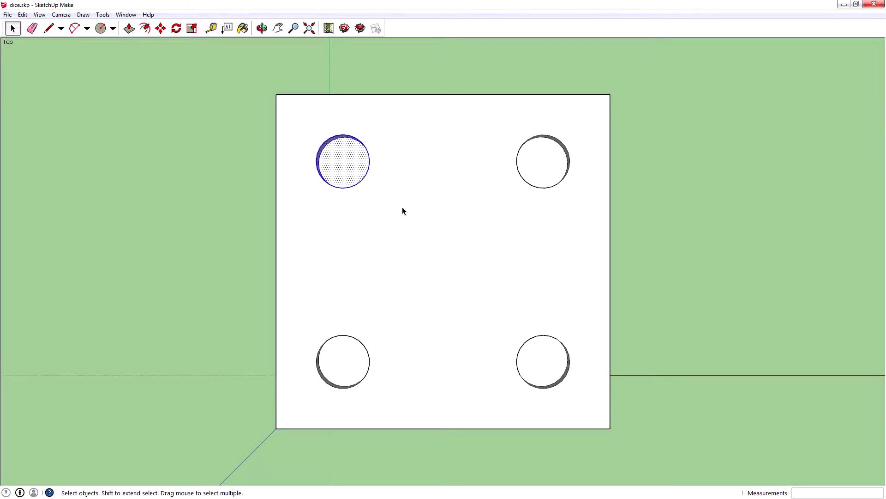
right_click(353, 166)
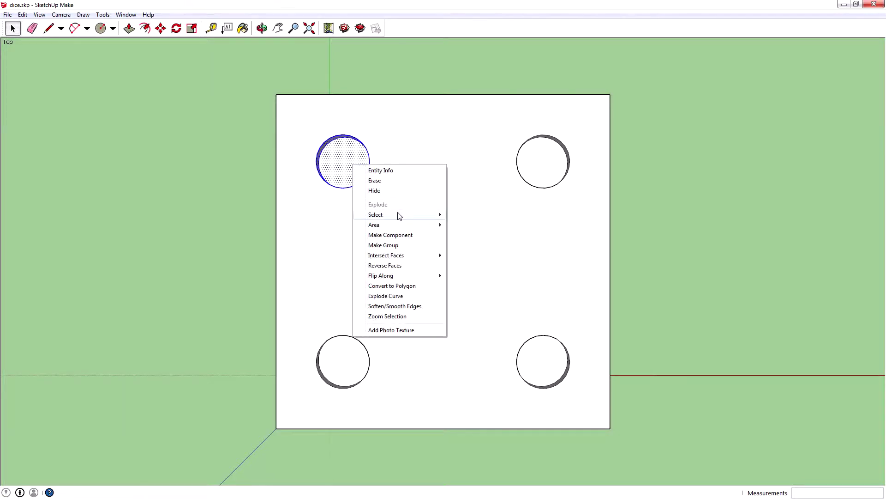
left_click(403, 235)
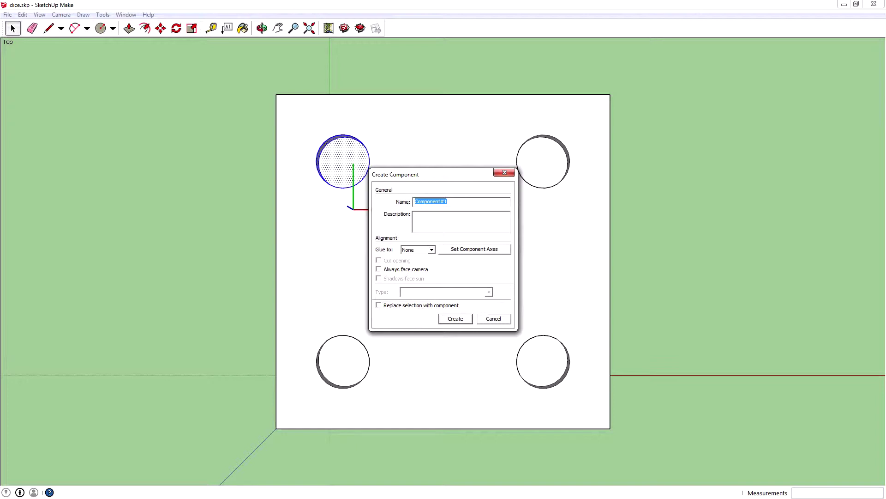
type("diceholes")
left_click(455, 319)
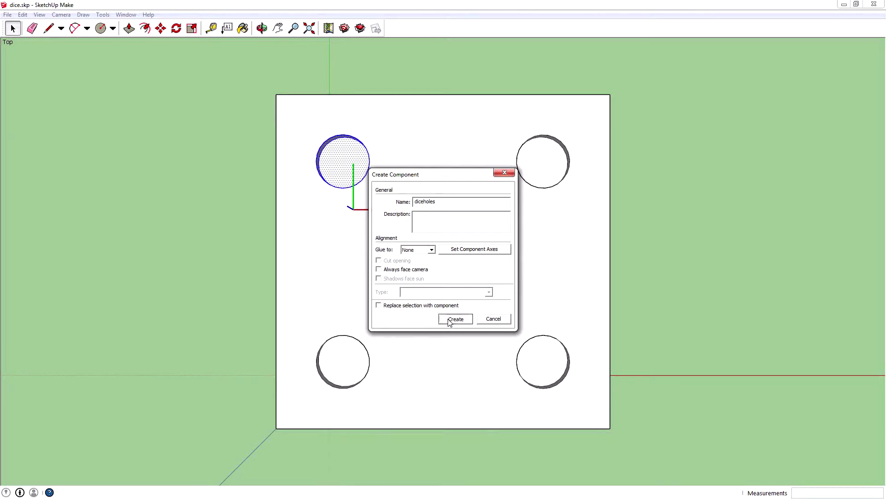
left_click(353, 151)
left_click(336, 136)
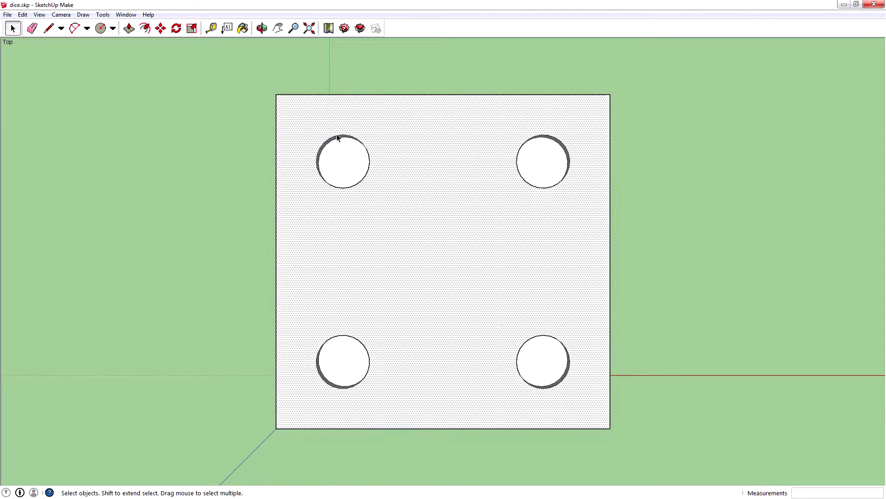
left_click(336, 137)
left_click(339, 145)
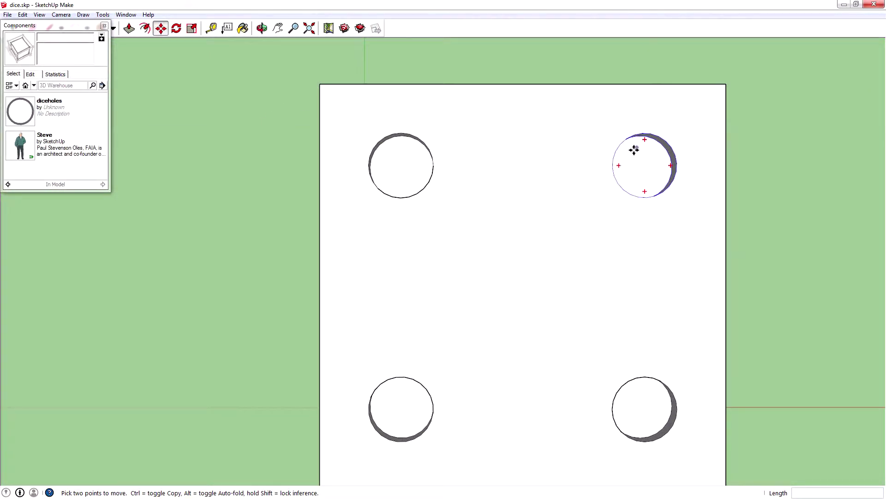
key("o")
mouse_move(772, 168)
left_mouse_down()
mouse_move(736, 182)
mouse_move(764, 171)
left_mouse_up()
key("m")
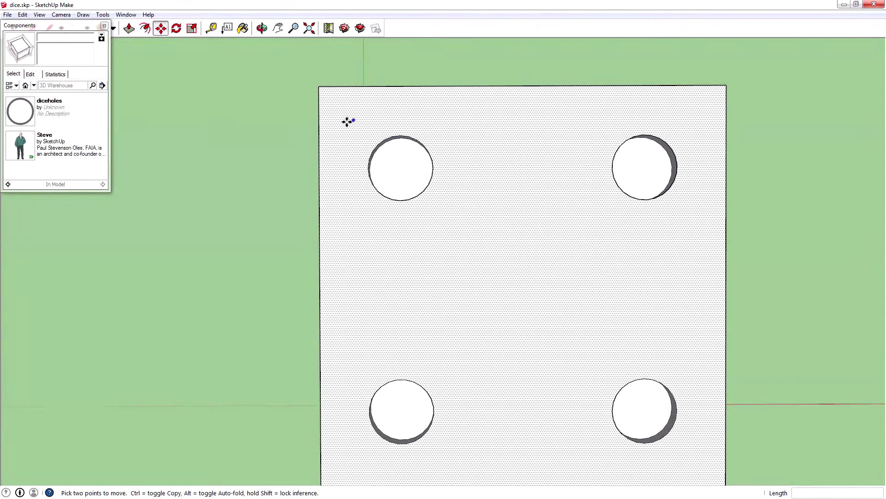
- Place the Components window beside the die and select the faces and edges of the top face's upper-left hole
left_click_drag(50, 30, 115, 149)
left_click(12, 29)
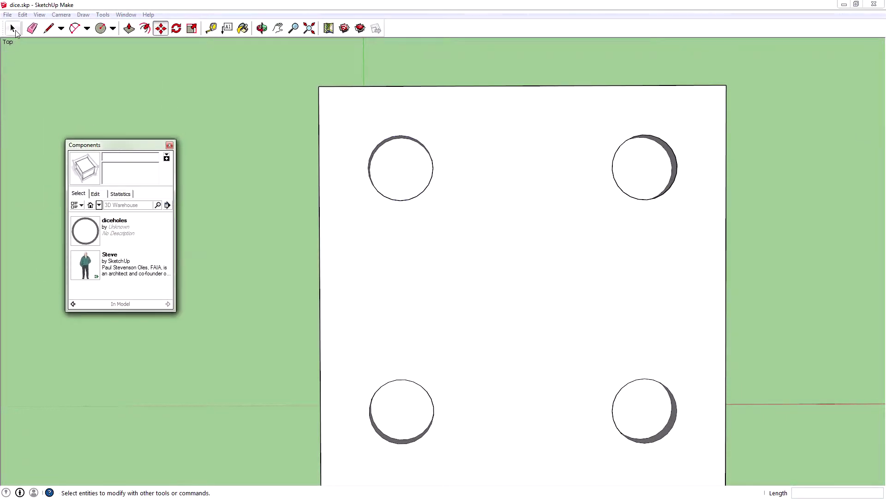
left_click_drag(418, 182, 451, 202)
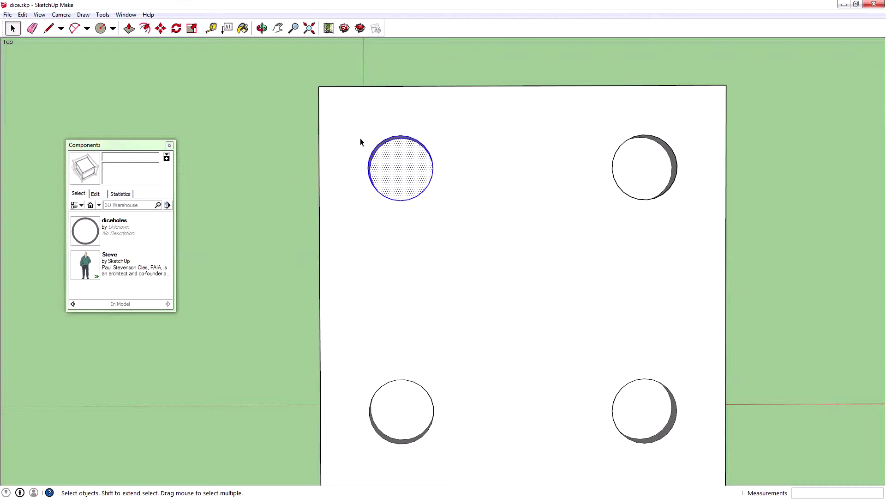
left_click(462, 160)
left_click(390, 163)
left_click(403, 138, "ctrl")
left_click(403, 137, "ctrl")
right_click(392, 162)
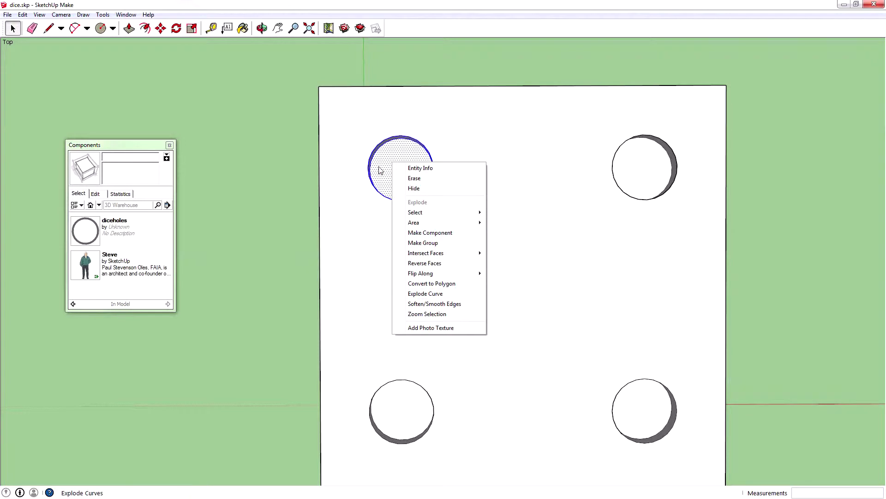
- Close and reopen the Components browser and list the In Model components
left_click(137, 143)
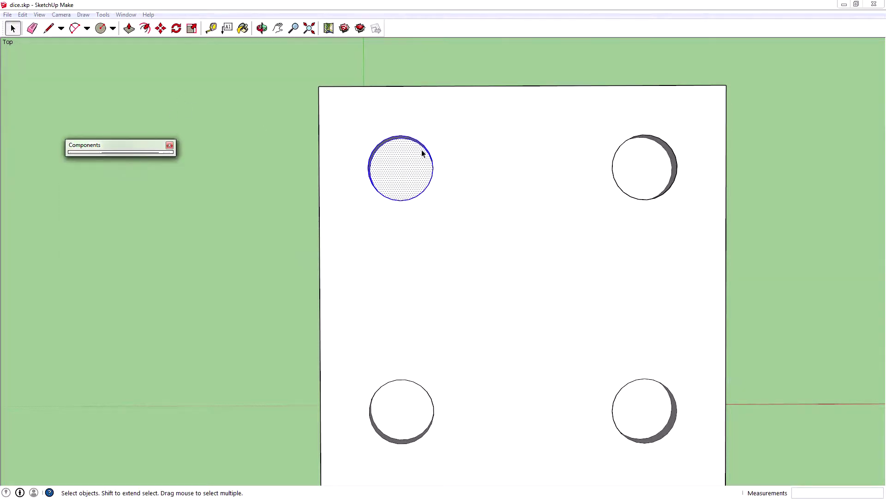
left_click(148, 152)
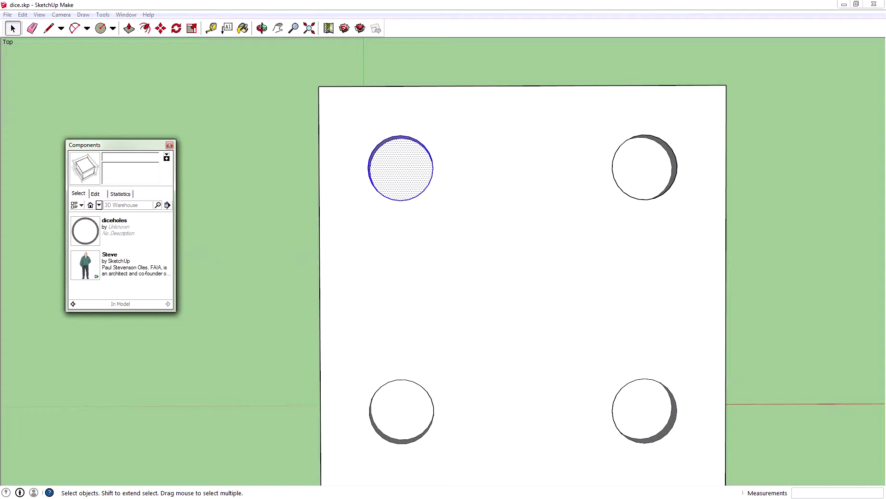
left_click(169, 146)
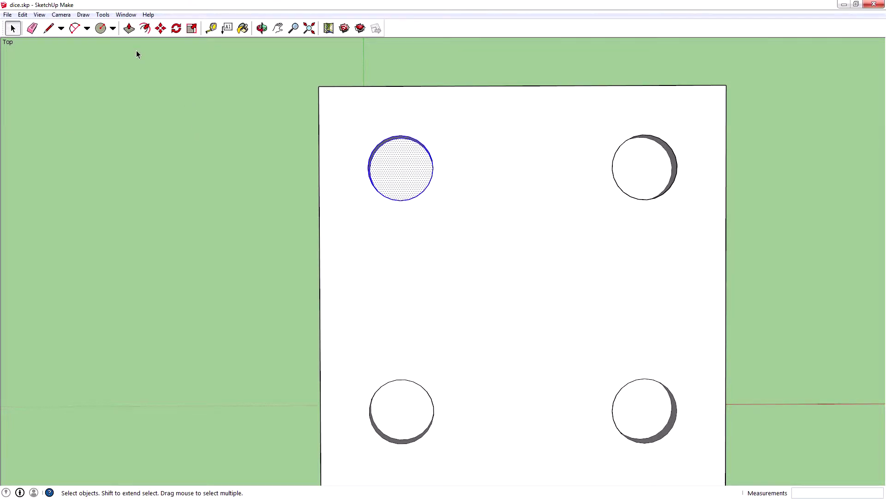
left_click(129, 15)
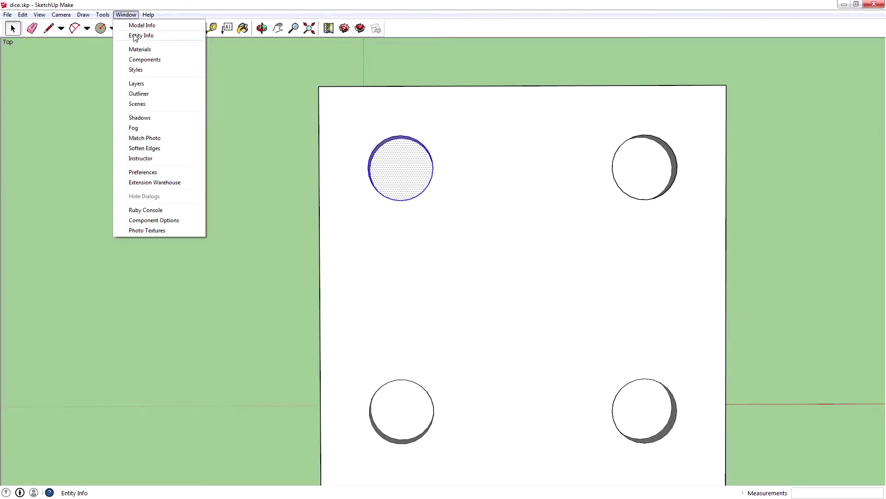
left_click(144, 60)
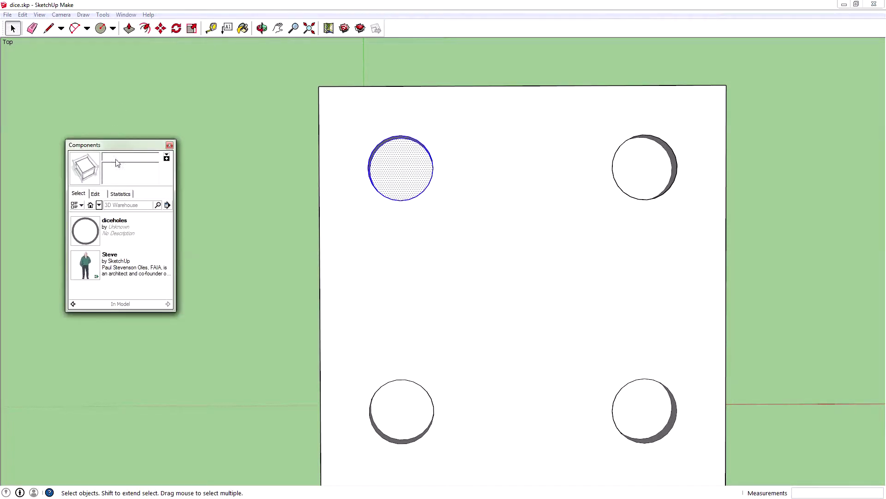
left_click(99, 206)
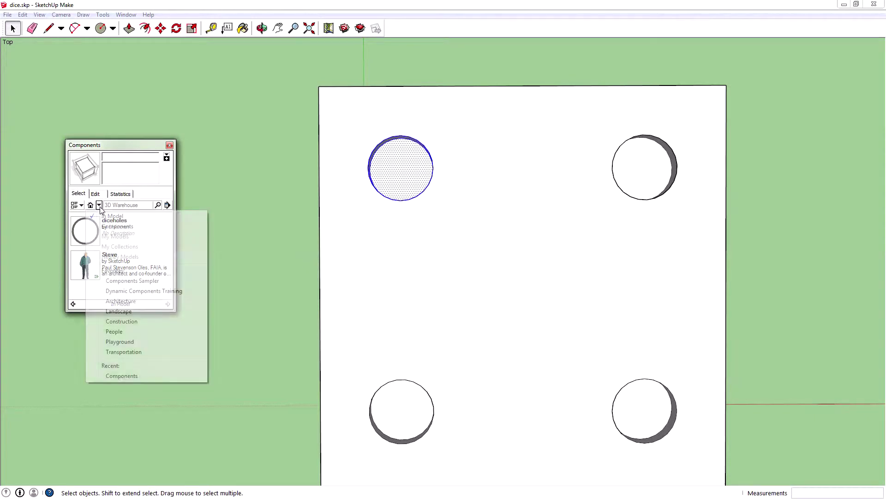
left_click(110, 217)
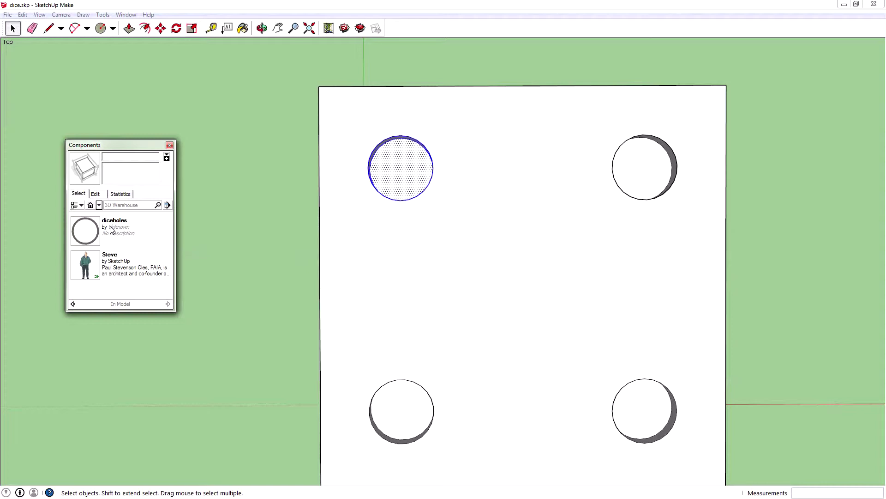
- Insert a diceholes component between the four holes on the top face and move it about 0.08 m
left_click(121, 222)
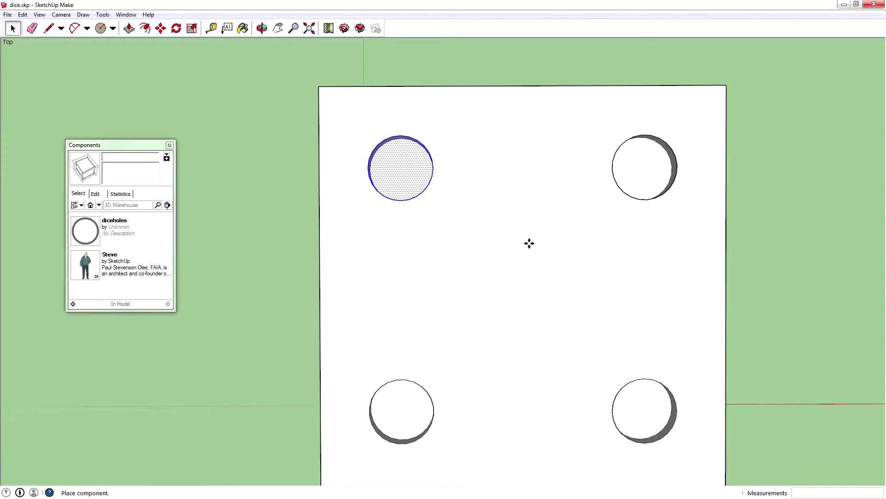
left_click(527, 282)
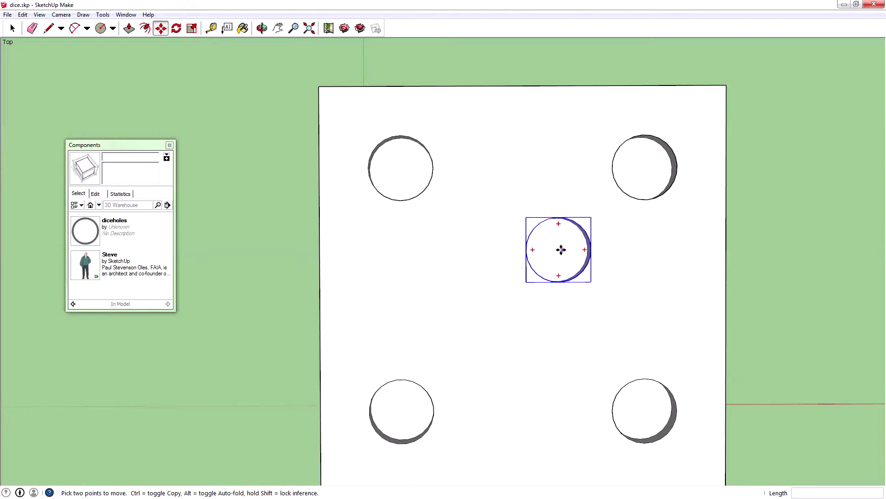
left_click(561, 250)
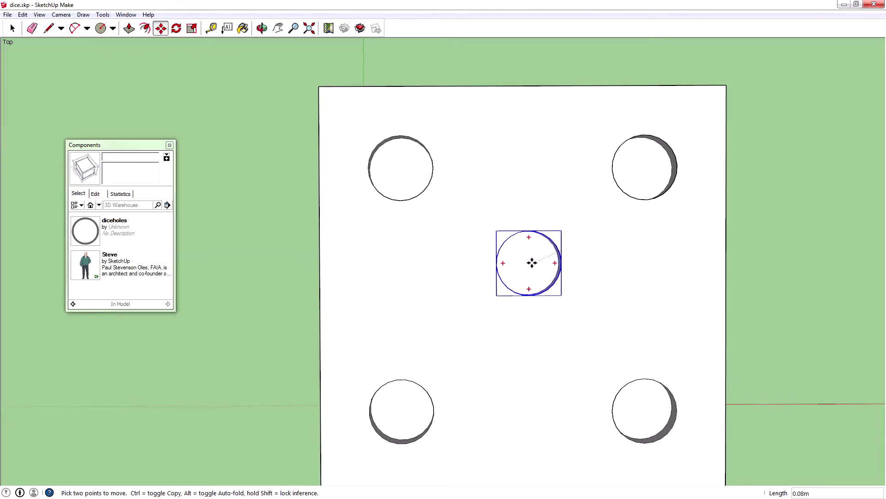
left_click(532, 263)
- Switch to the Iso view and move the inserted component about 0.11 m along the green axis
middle_click_drag(621, 257, 531, 231)
left_click(61, 15)
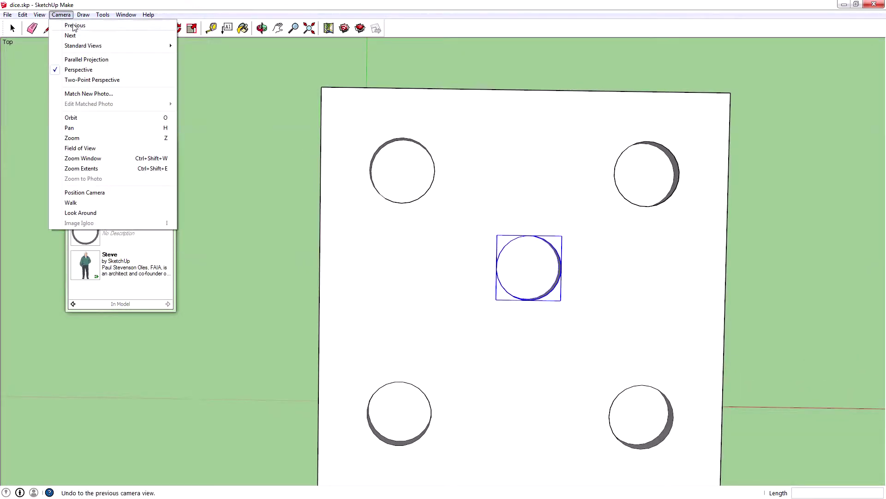
mouse_move(148, 46)
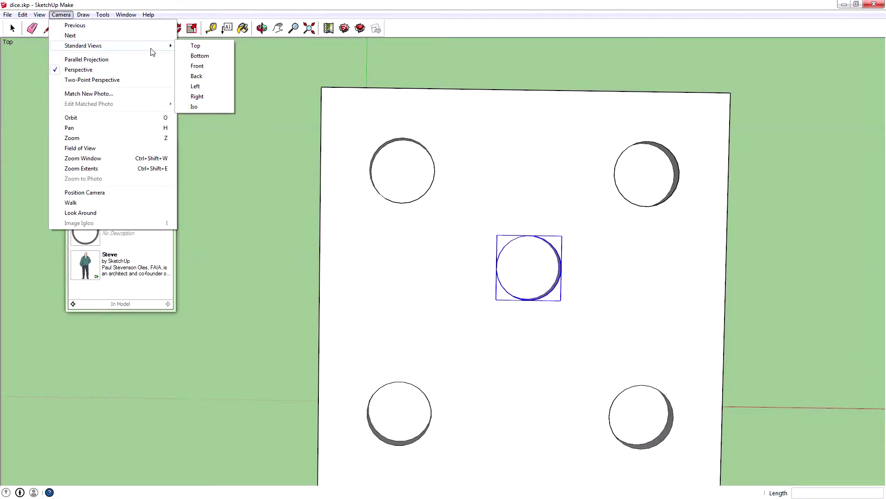
left_click(208, 109)
middle_click_drag(418, 141, 408, 252)
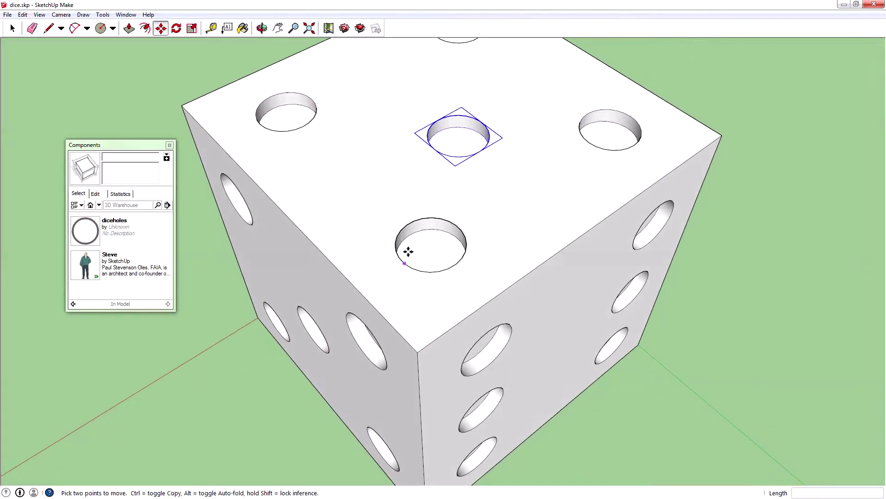
left_click(455, 136)
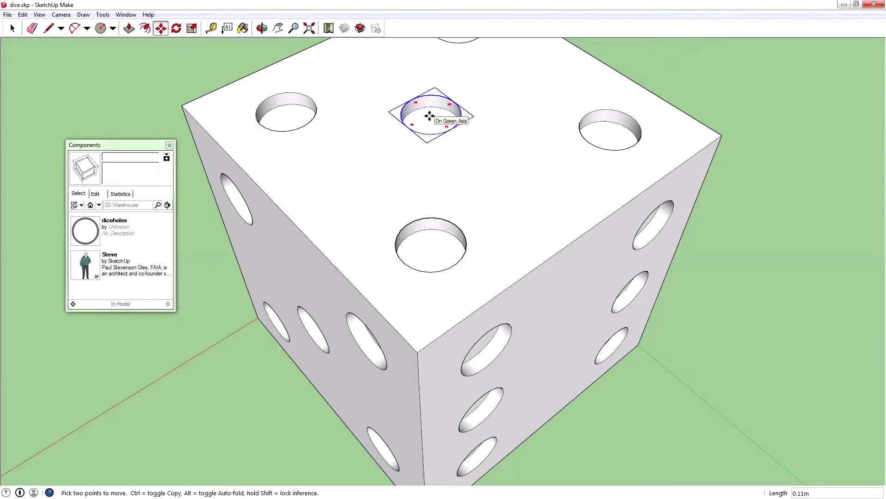
left_click(429, 115)
- Show the guides and shift the inserted component about 0.04 m across the top face
middle_click_drag(364, 85, 410, 124)
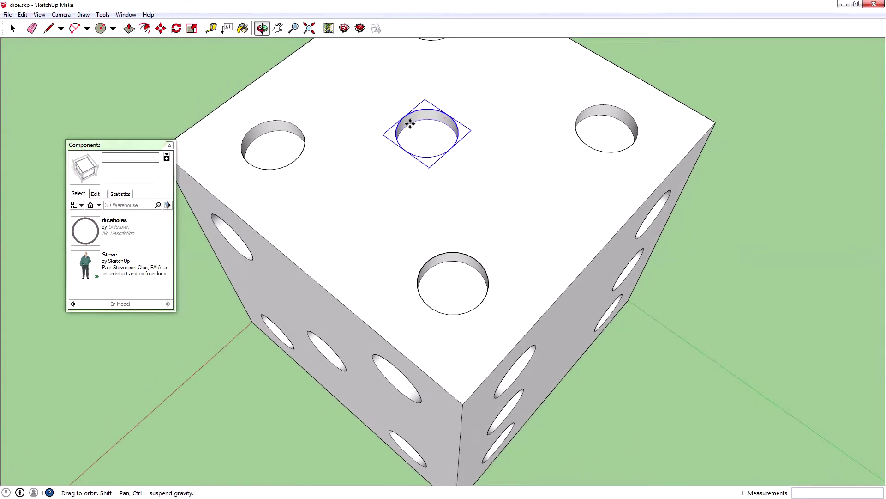
left_click(39, 14)
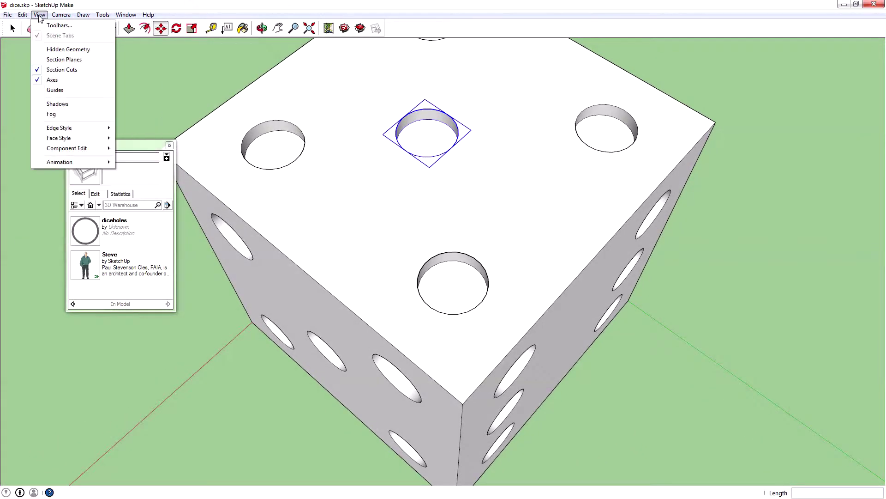
left_click(55, 90)
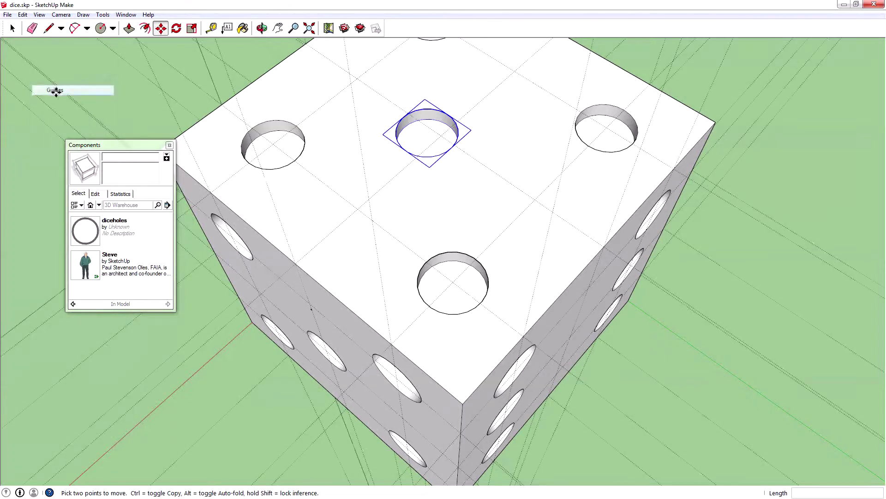
left_click(422, 134)
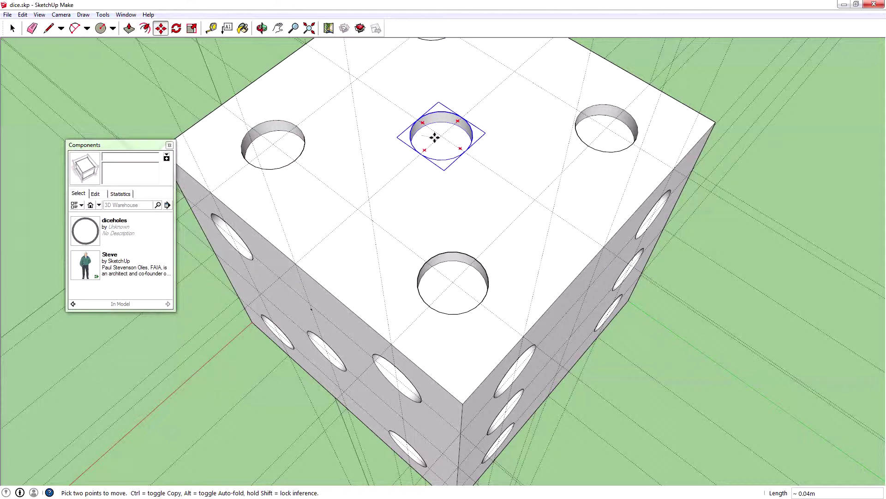
left_click(434, 137)
- Undo the moves and the insertion of the diceholes component on the top face
key("ctrl+z")
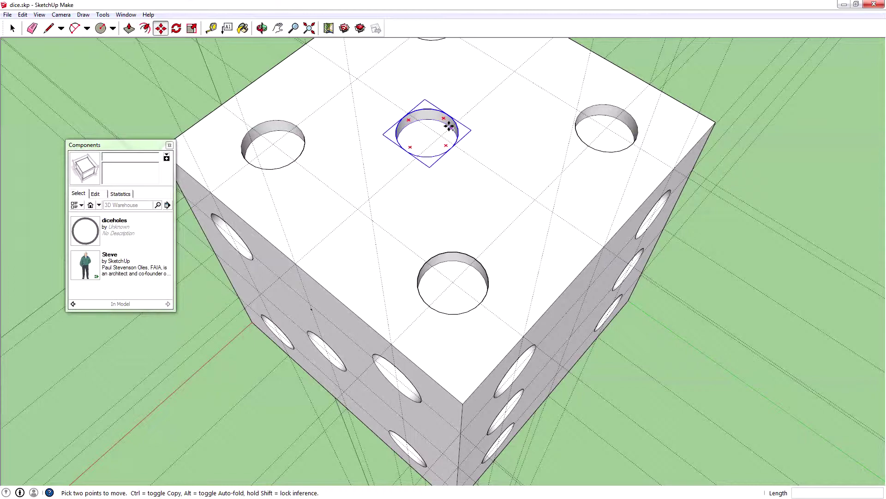
key("ctrl+z")
key("ctrl+z")
key("ctrl+z")
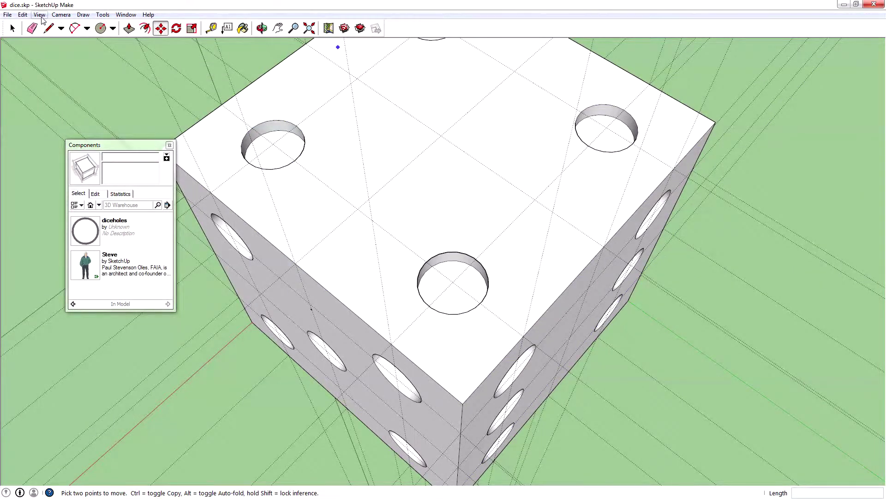
- Hide the guides around the die
left_click(60, 15)
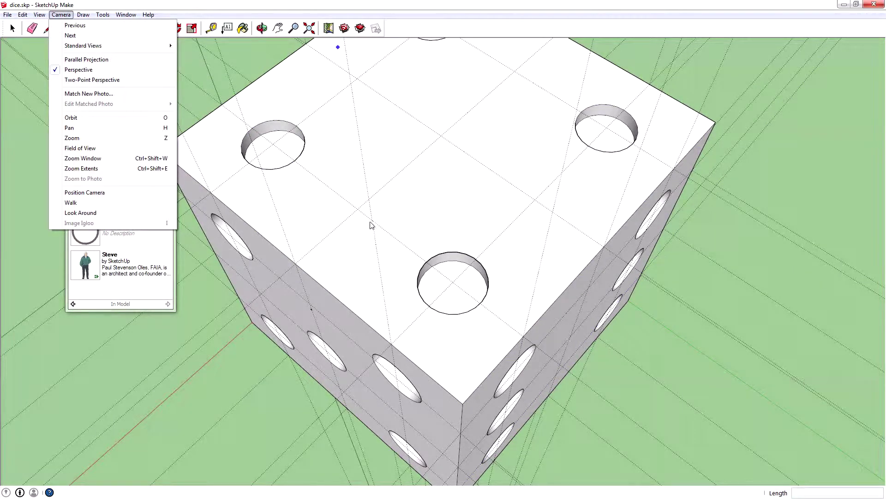
left_click(114, 4)
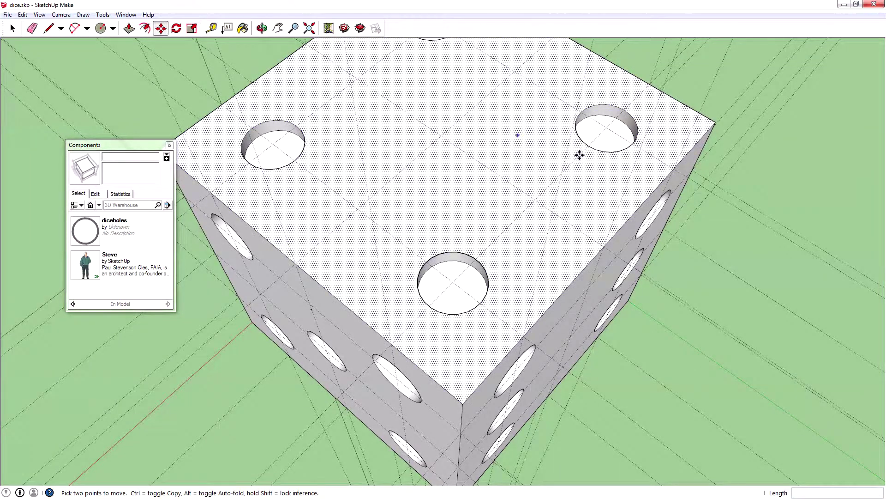
scroll(409, 164, "down", 5)
left_click(39, 14)
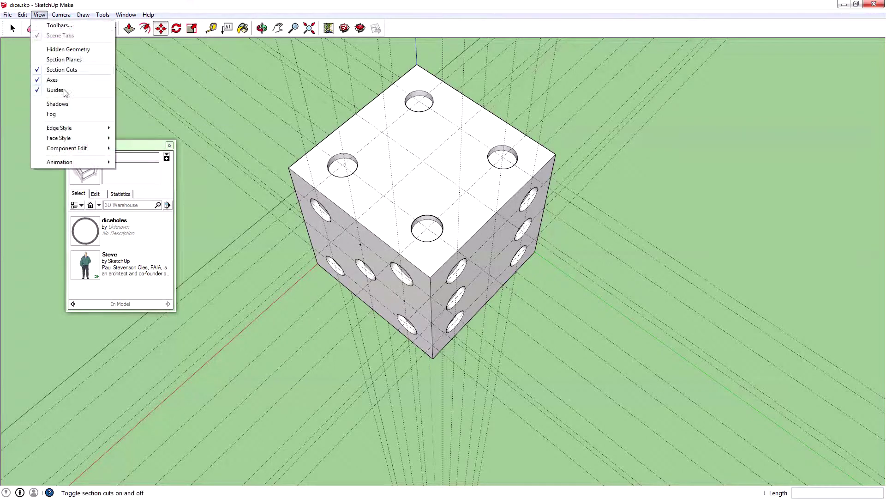
left_click(64, 91)
middle_click_drag(560, 162, 84, 76)
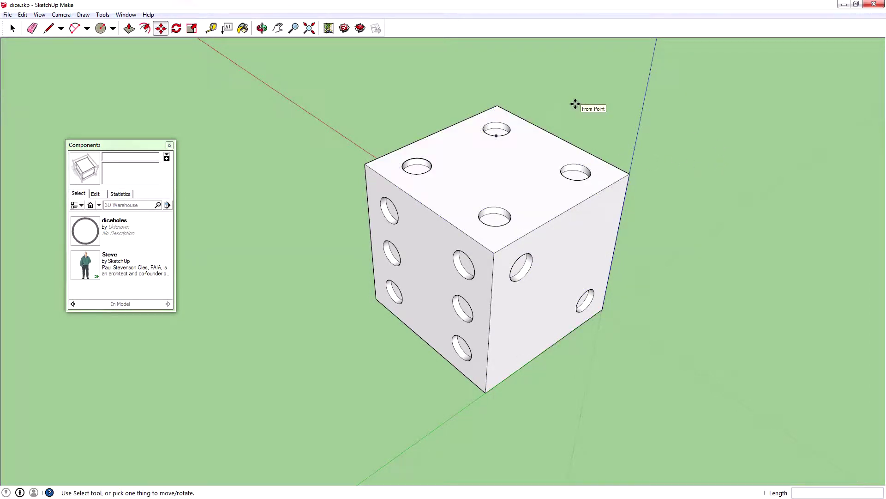
key("o")
left_click_drag(748, 180, 358, 168)
key("m")
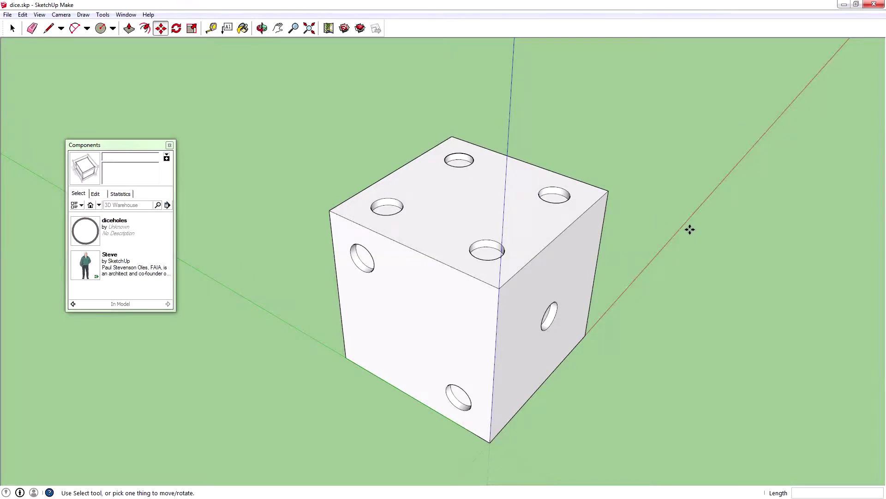
- Activate the Line tool and show the guides around the die
middle_click_drag(600, 207, 627, 222)
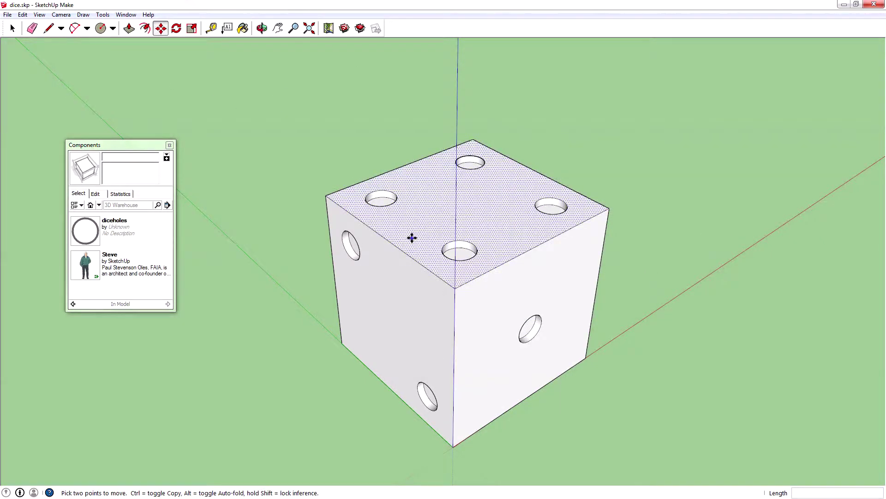
scroll(560, 293, "up", 3)
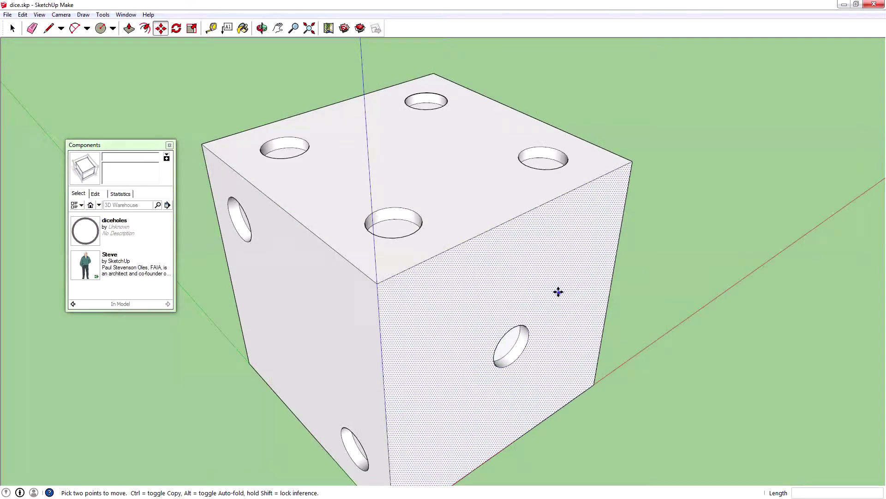
left_click(87, 29)
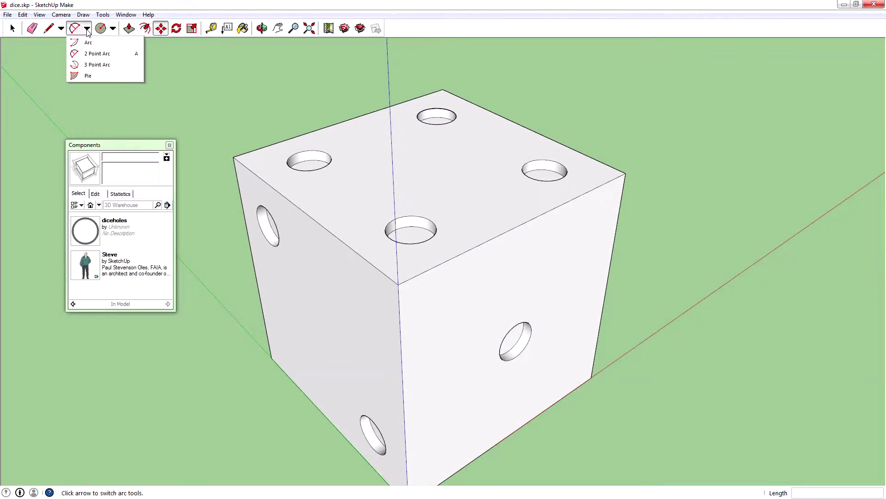
left_click(61, 28)
left_click(59, 43)
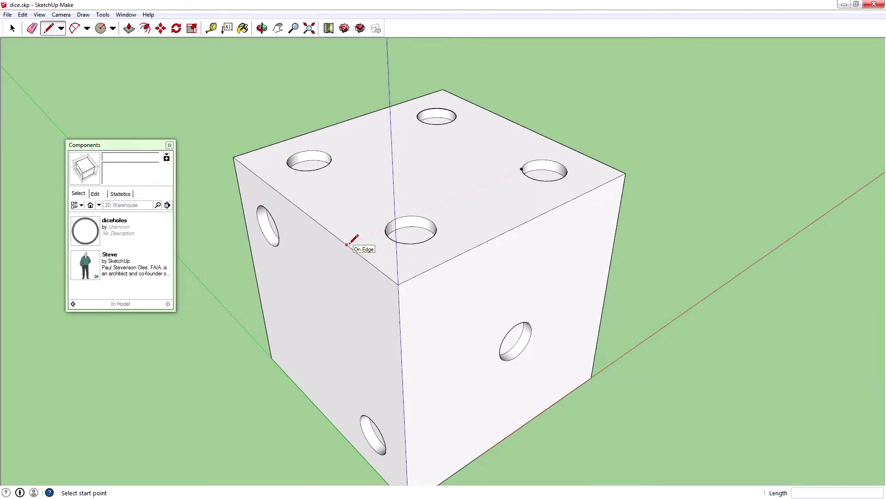
left_click(39, 14)
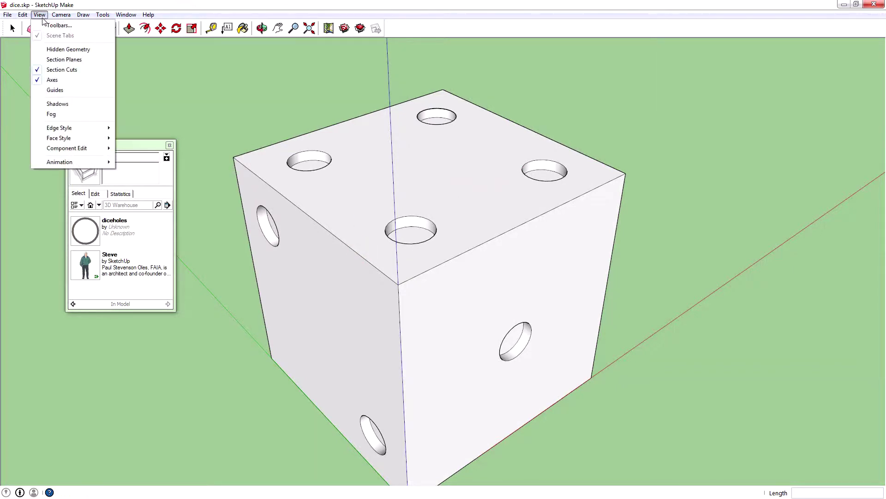
left_click(67, 90)
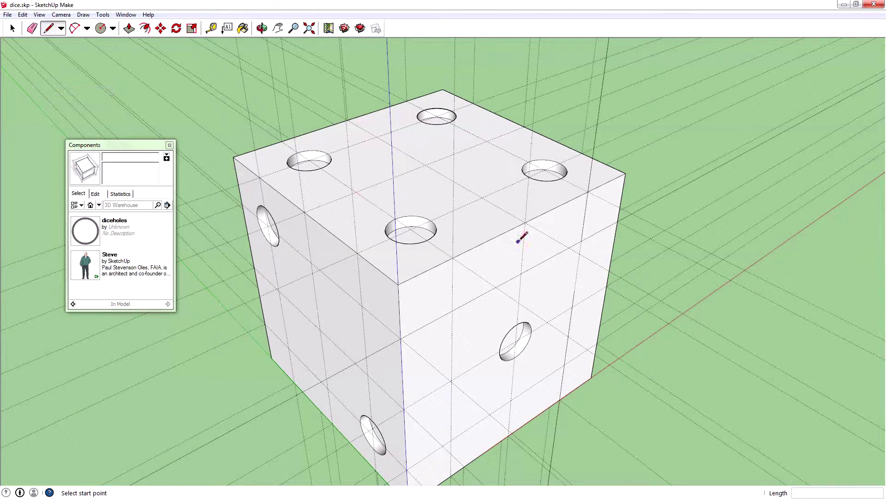
- Draw lines between guide intersections, about 0.28 m each, outlining a triangular cut around the top corner between the one-hole and two-hole faces
left_click(357, 253)
left_click(453, 258)
left_click(453, 257)
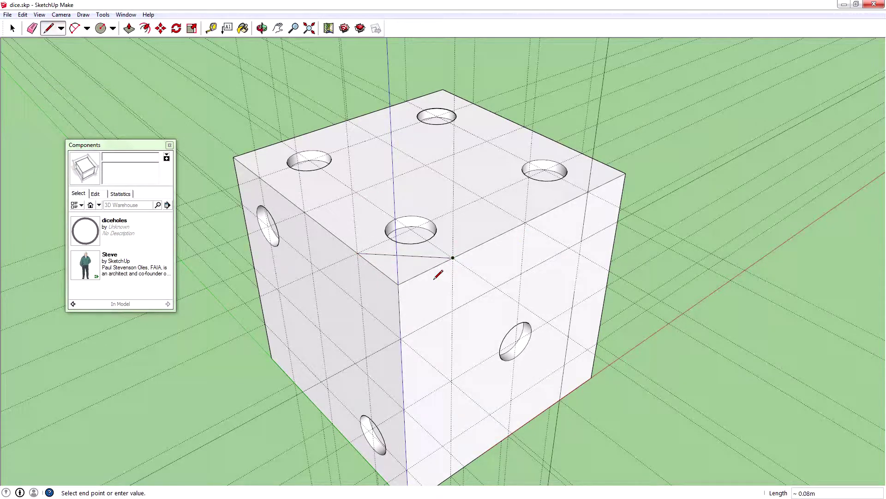
left_click(400, 338)
left_click(401, 338)
left_click(358, 253)
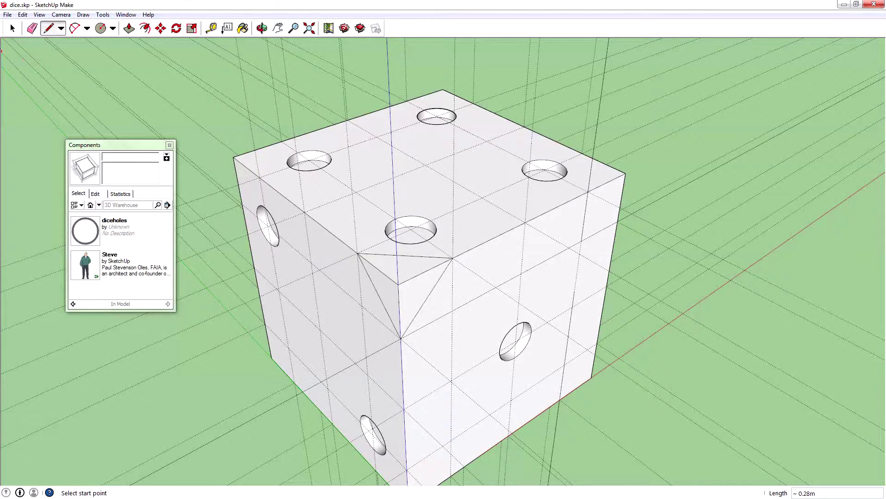
- Delete the three triangular faces at the top corner between the one-hole and two-hole faces
left_click(12, 28)
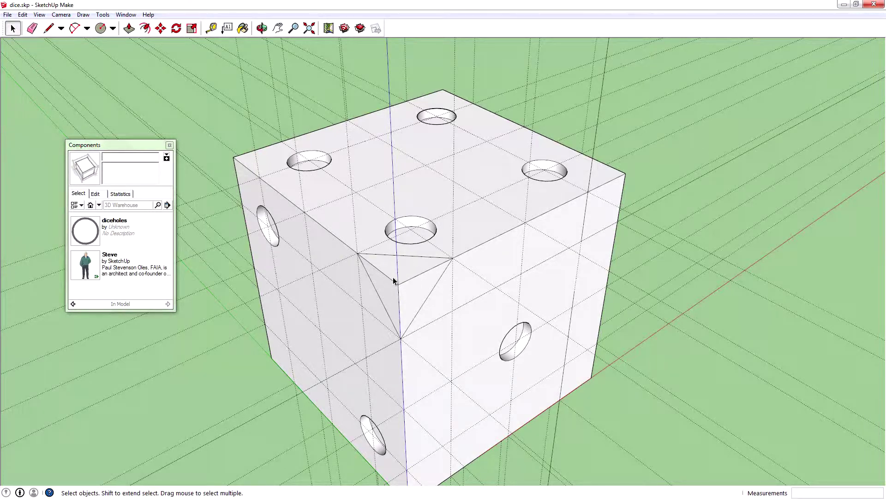
left_click(404, 271)
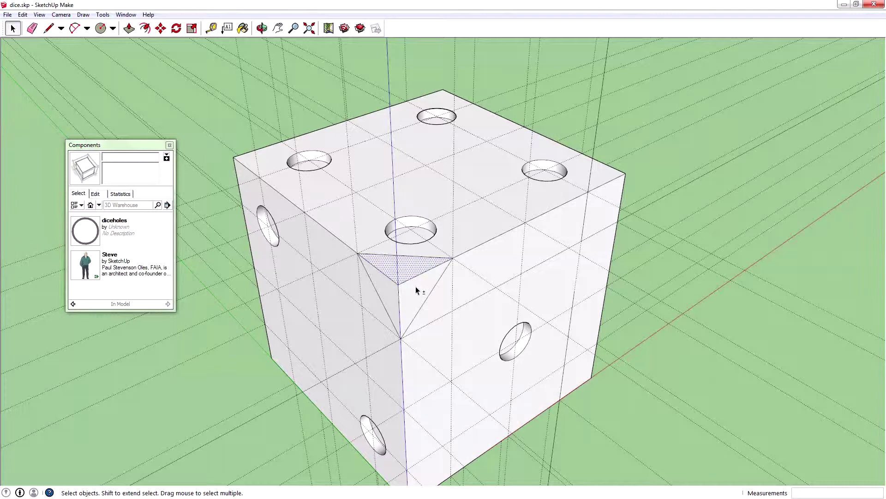
left_click(415, 286, "shift")
left_click(388, 286, "shift")
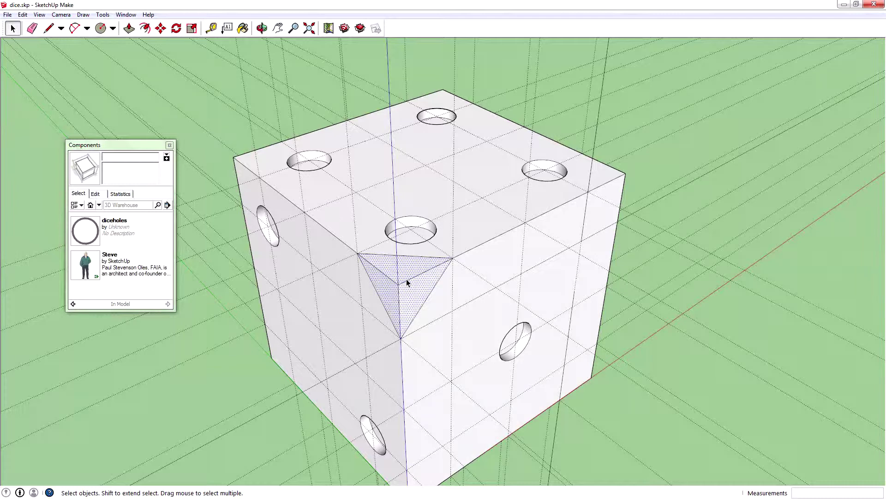
key("Delete")
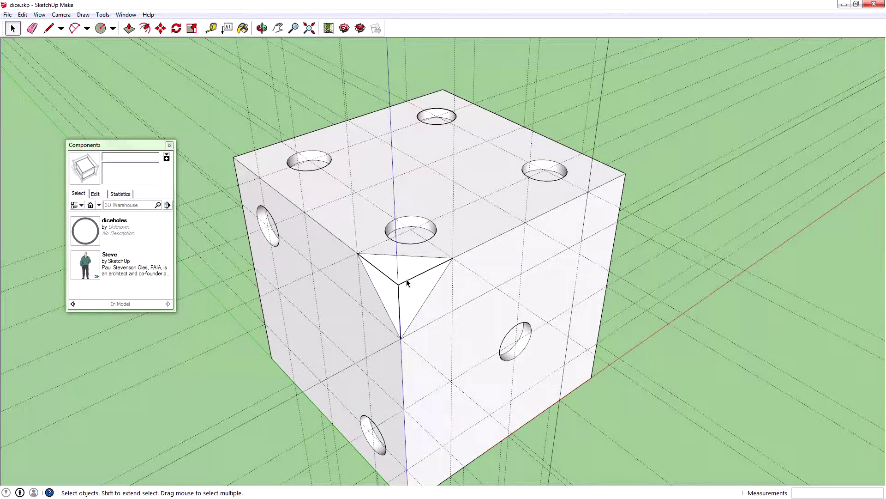
- Outline a triangular cut with lines about 0.28 m long around the top corner between the one-hole and five-hole faces
middle_click_drag(498, 261, 180, 263)
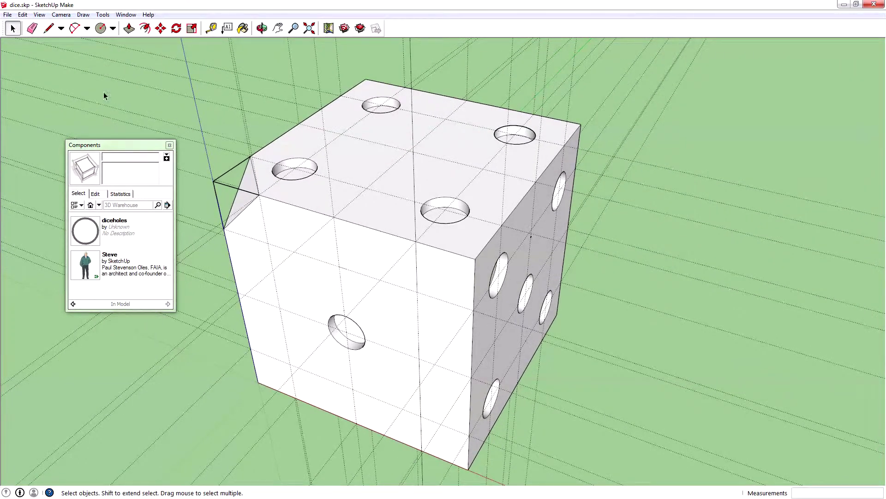
key("l")
left_click(416, 241)
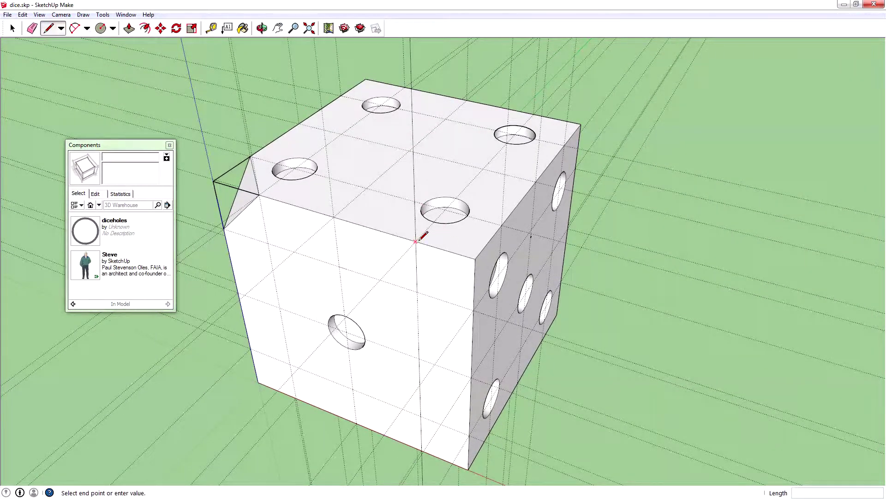
left_click(503, 224)
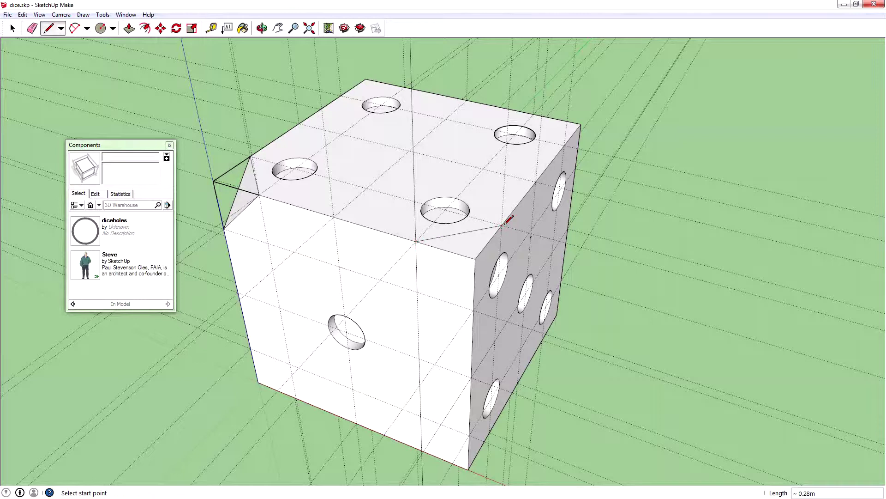
left_click(474, 306)
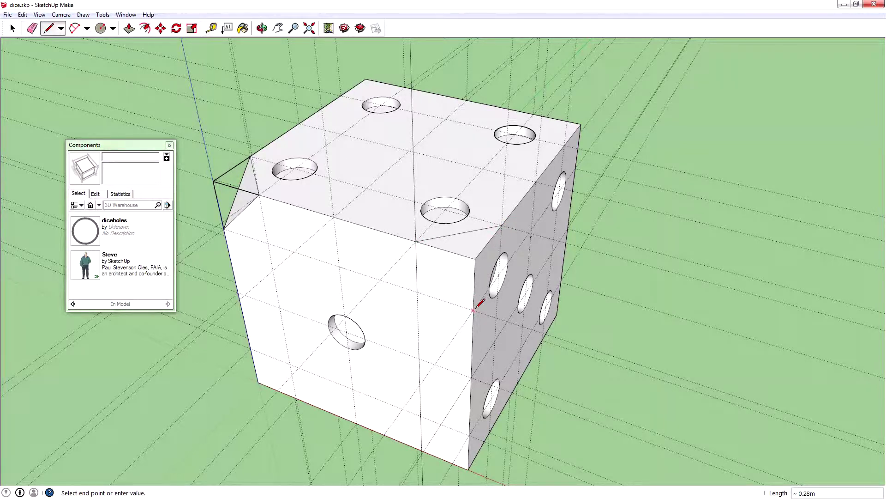
left_click(500, 227)
left_click(474, 309)
left_click(416, 241)
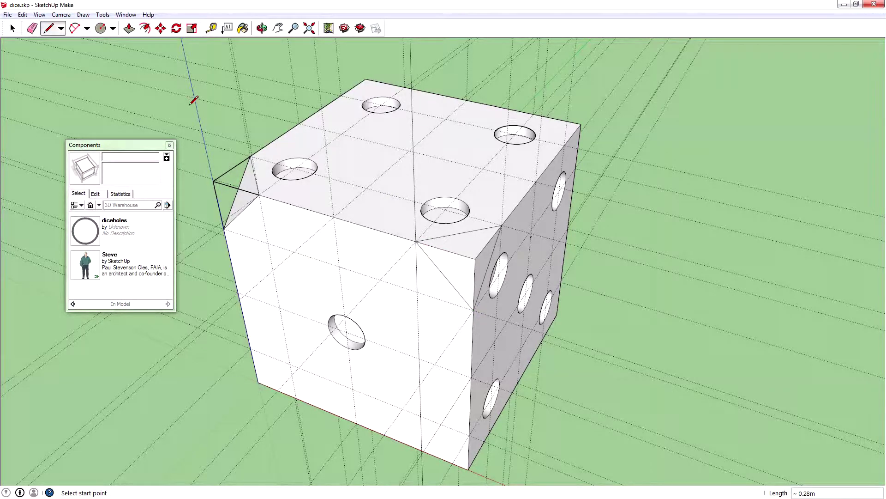
- Delete the three triangular faces at the top corner between the one-hole and five-hole faces
left_click(13, 28)
left_click(469, 248)
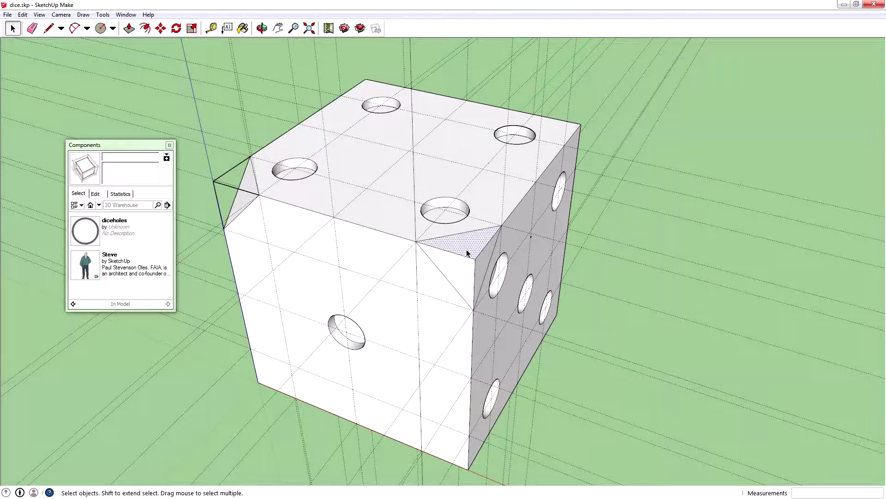
left_click(466, 267, "shift")
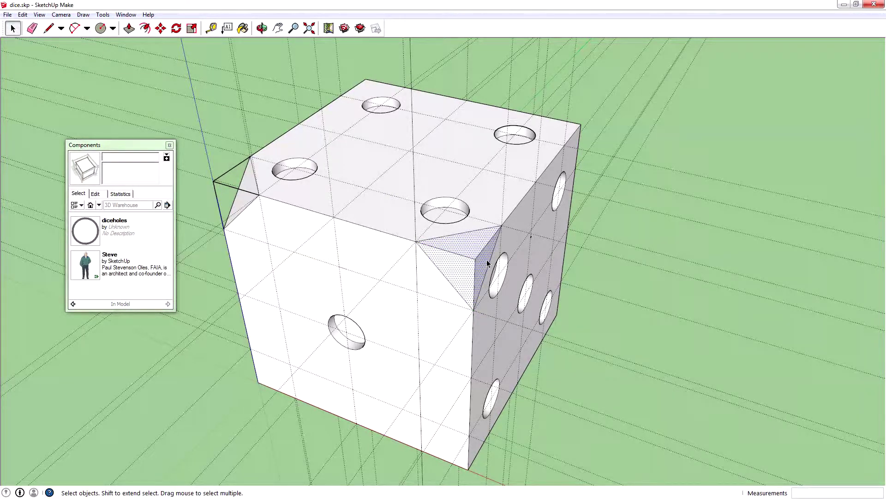
key("Delete")
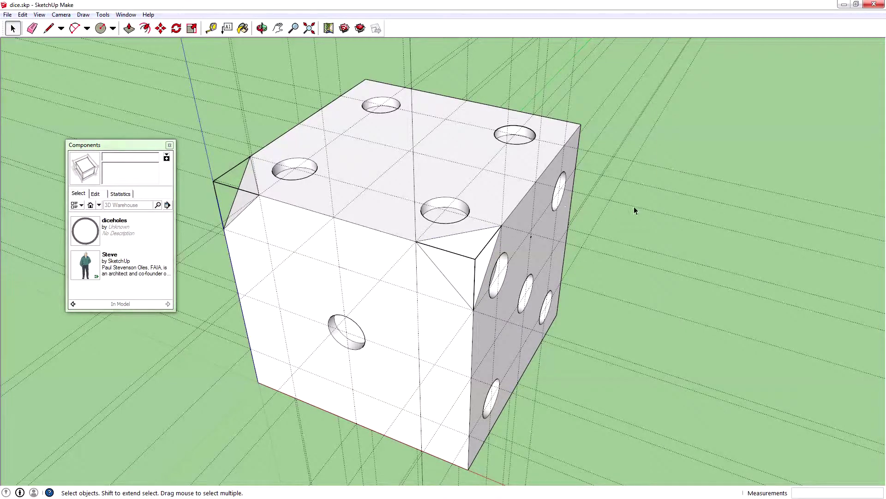
- Outline a triangular cut with lines about 0.28 m long around the top corner between the five-hole and six-hole faces
mouse_move(634, 208)
middle_mouse_down()
mouse_move(374, 228)
mouse_move(176, 206)
mouse_move(376, 144)
mouse_move(361, 149)
middle_mouse_up()
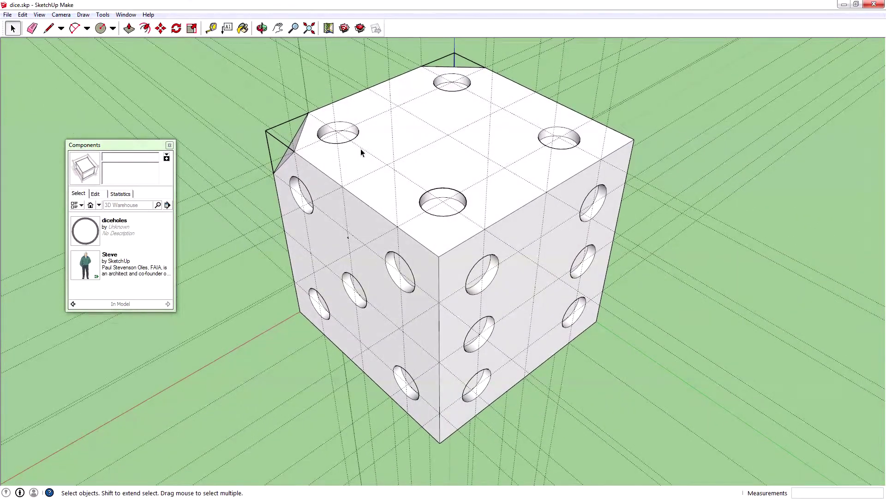
left_click(49, 29)
left_click(398, 226)
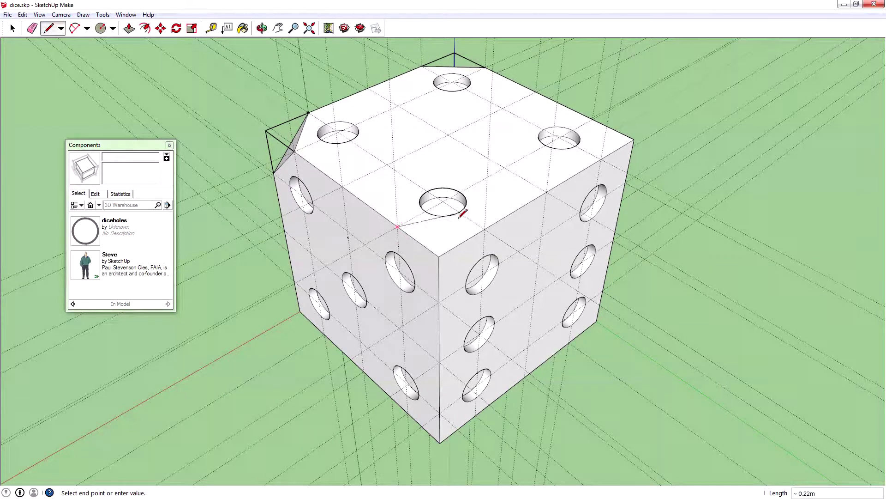
left_click(484, 229)
left_click(440, 301)
left_click(485, 229)
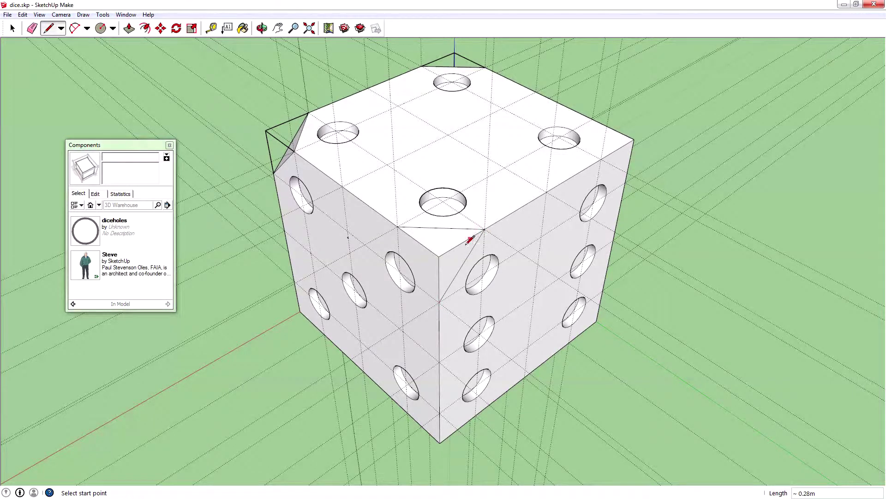
left_click(439, 302)
left_click(397, 227)
- Delete the three triangular faces at the top corner between the five-hole and six-hole faces
left_click(12, 28)
left_click(428, 242)
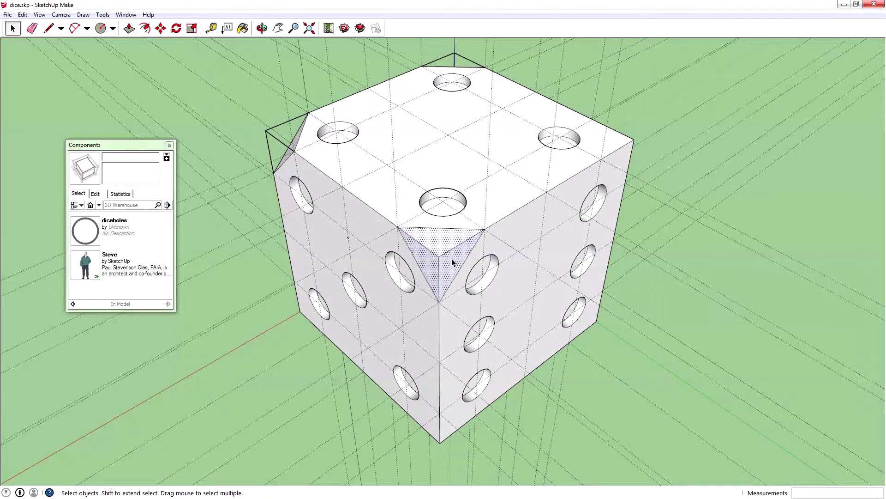
key("Delete")
- Outline a triangular cut with lines about 0.28 m long around the top corner between the six-hole and two-hole faces
mouse_move(651, 175)
middle_mouse_down()
mouse_move(231, 153)
mouse_move(451, 152)
mouse_move(376, 152)
middle_mouse_up()
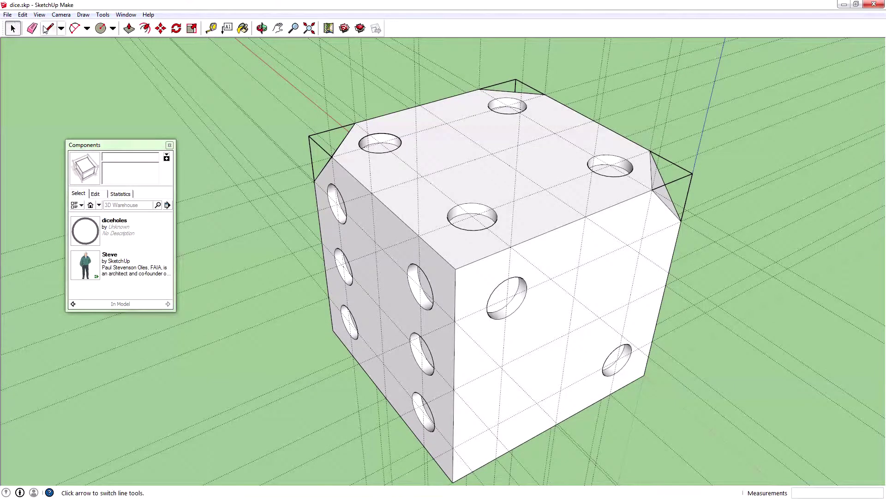
left_click(47, 29)
left_click(419, 236)
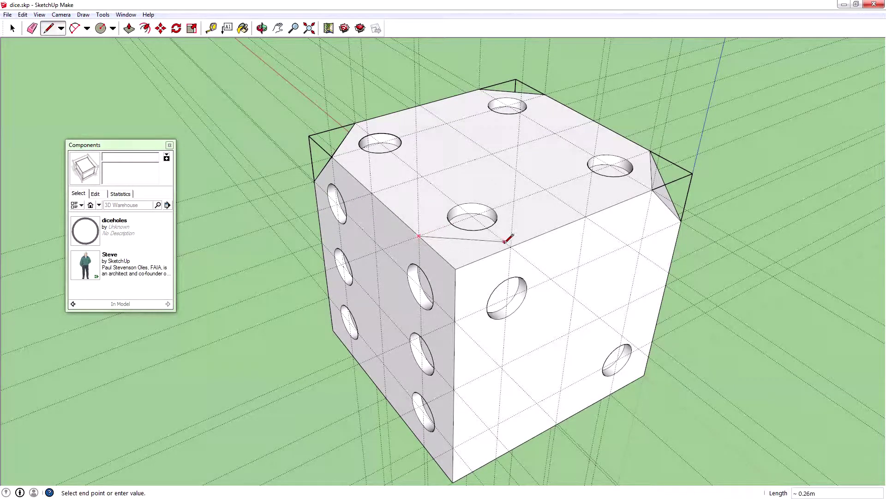
left_click(511, 246)
left_click(455, 320)
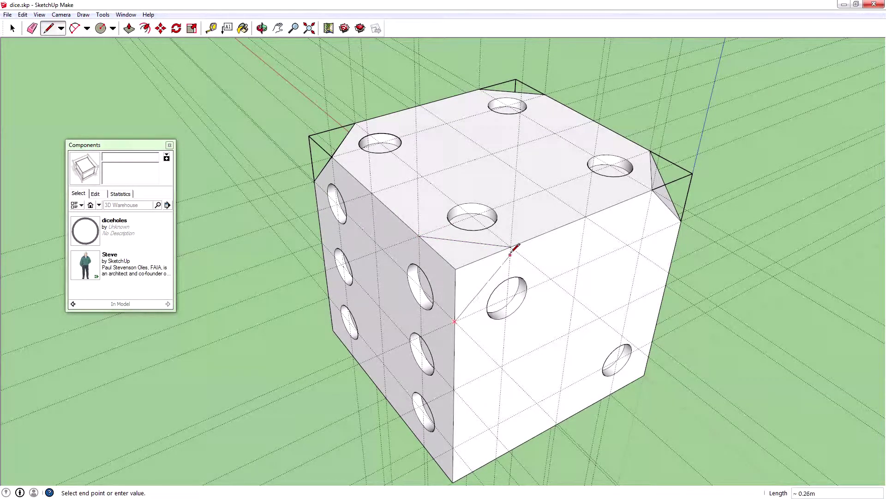
left_click(511, 246)
left_click(455, 320)
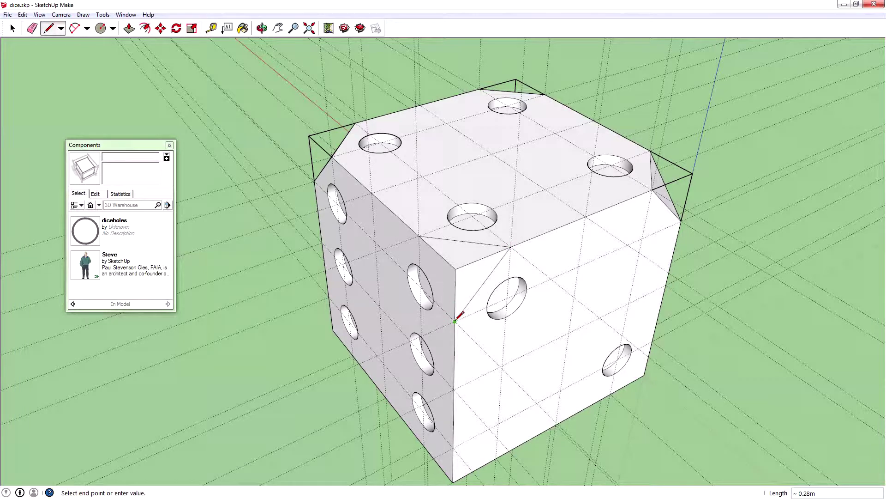
left_click(418, 236)
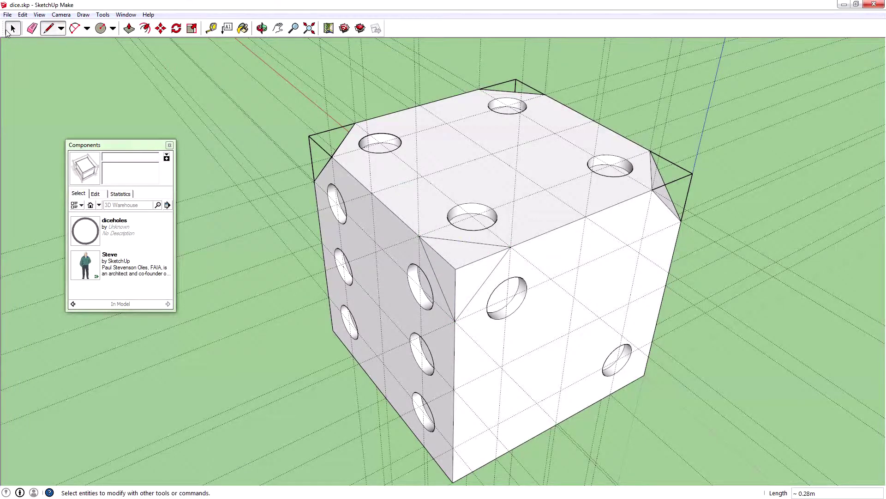
- Delete the three triangular faces at the top corner between the six-hole and two-hole faces
left_click(12, 28)
left_click(455, 254)
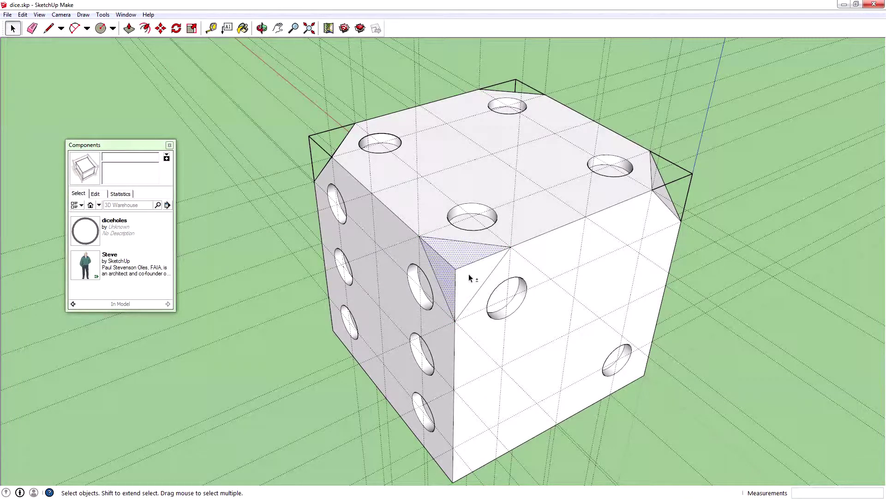
key("Delete")
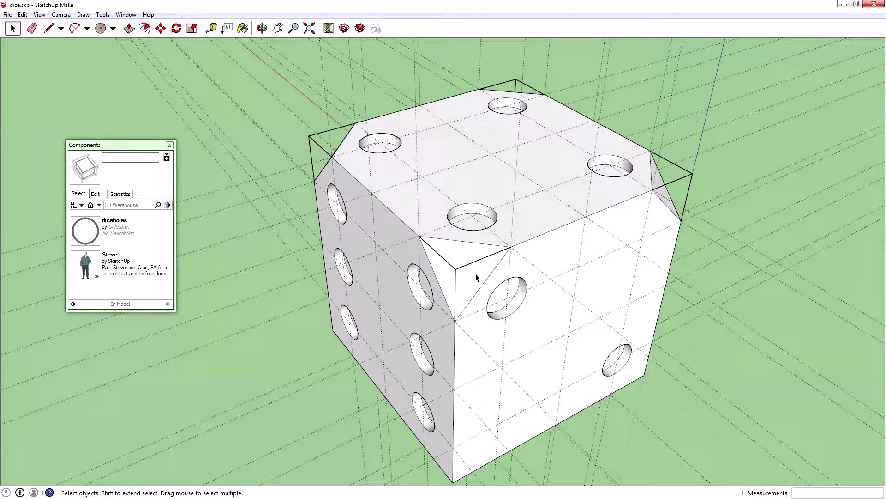
middle_click_drag(688, 260, 426, 188)
scroll(425, 188, "down", 3)
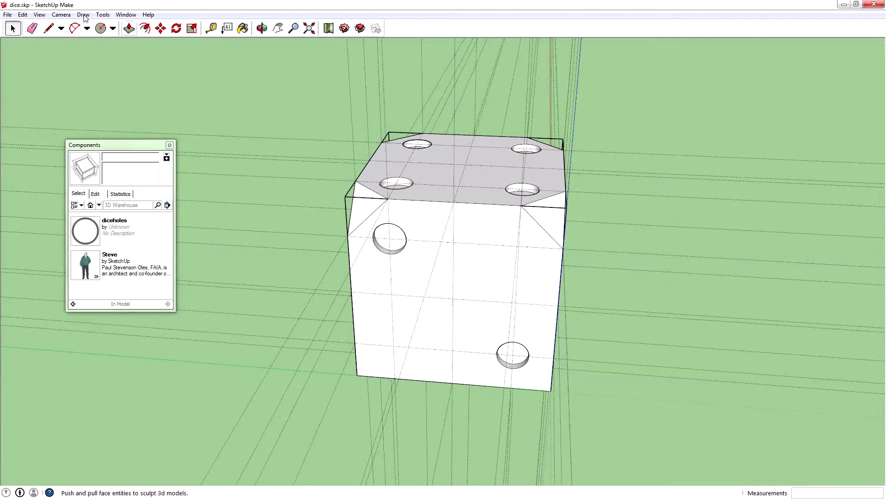
left_click(39, 15)
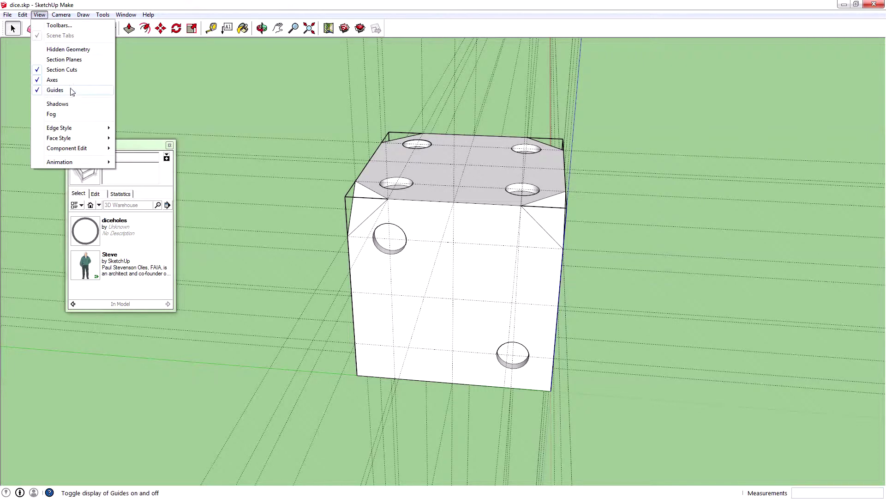
left_click(65, 70)
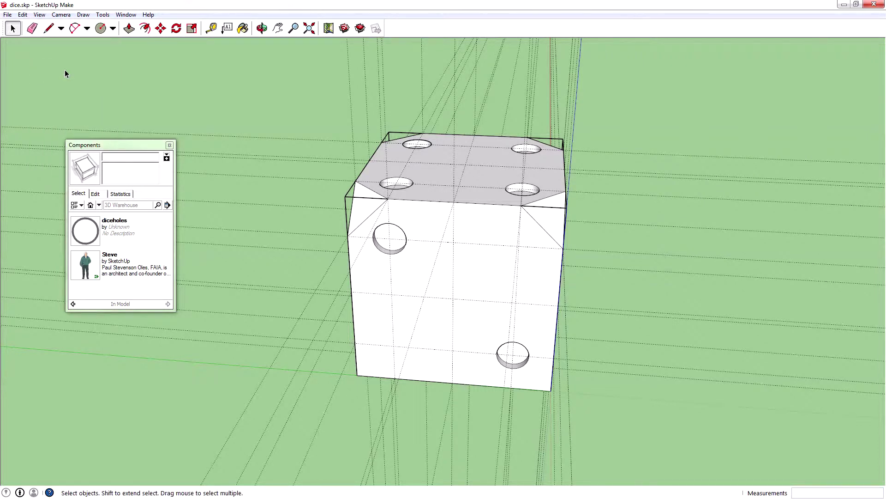
left_click(41, 14)
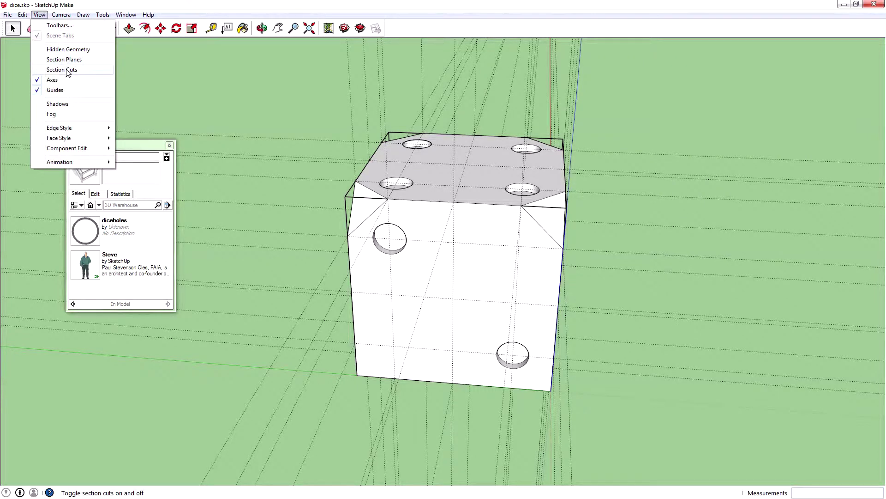
left_click(66, 70)
- Hide the guides and turn off the display of edges and profiles on the die
left_click(40, 15)
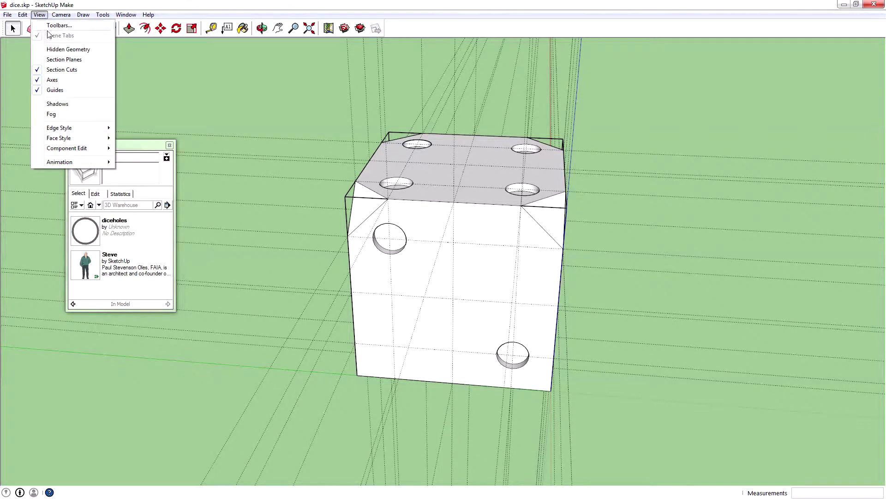
left_click(63, 90)
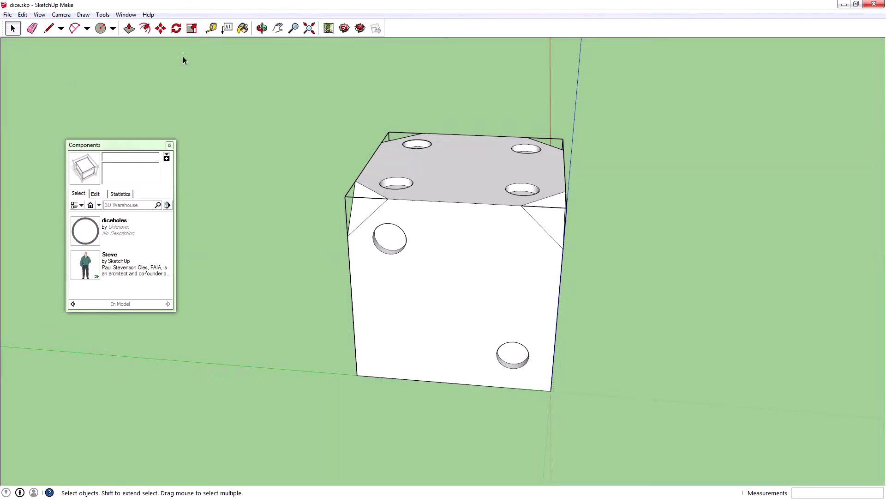
left_click(39, 15)
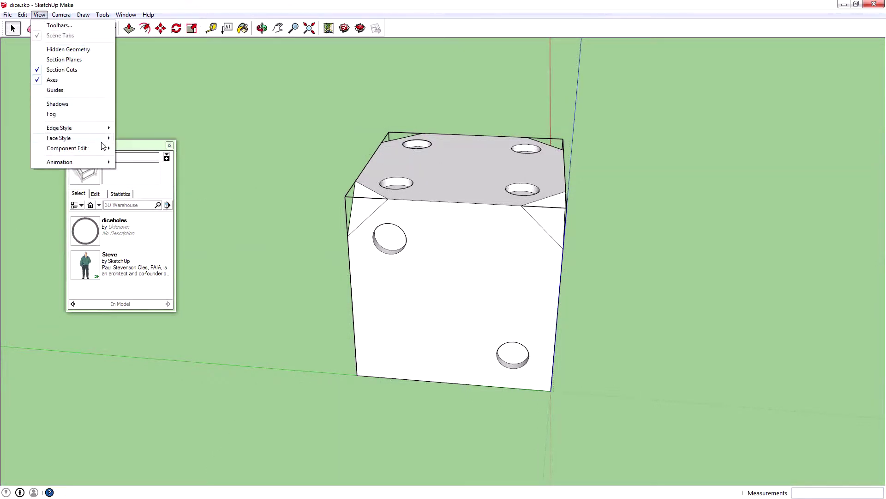
mouse_move(94, 139)
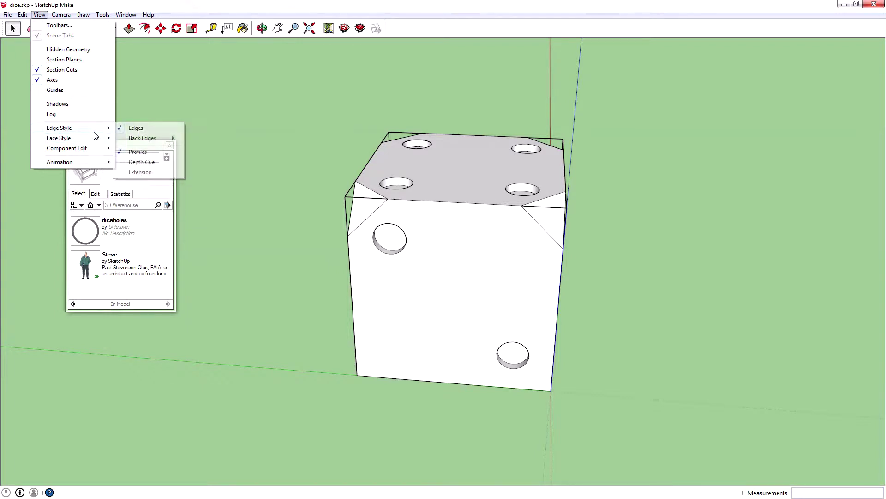
left_click(136, 127)
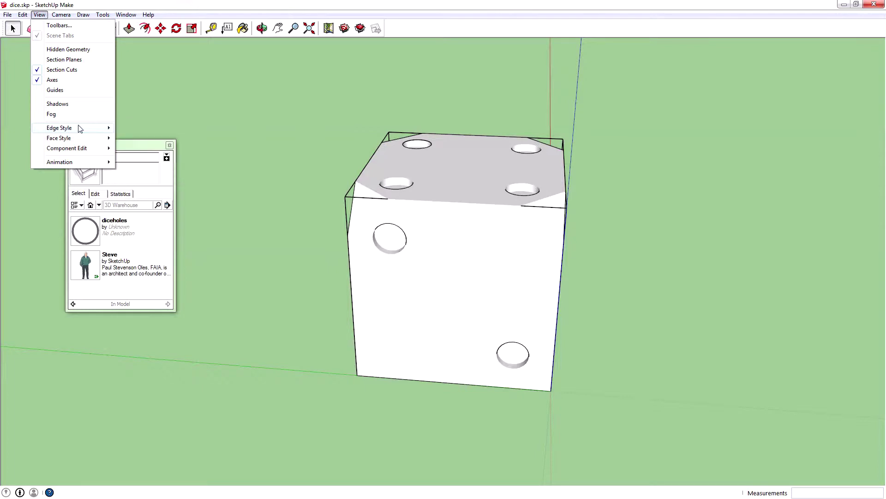
mouse_move(81, 127)
left_click(145, 154)
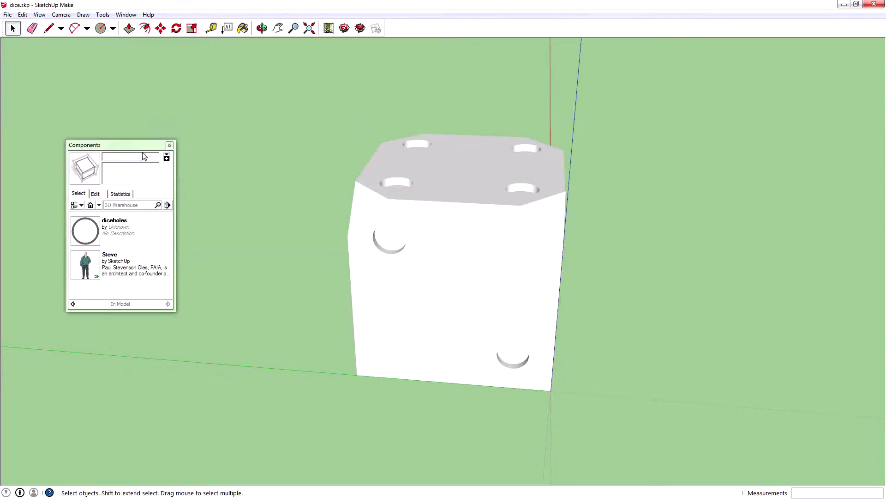
- Turn the display of edges and profiles back on
left_click(46, 14)
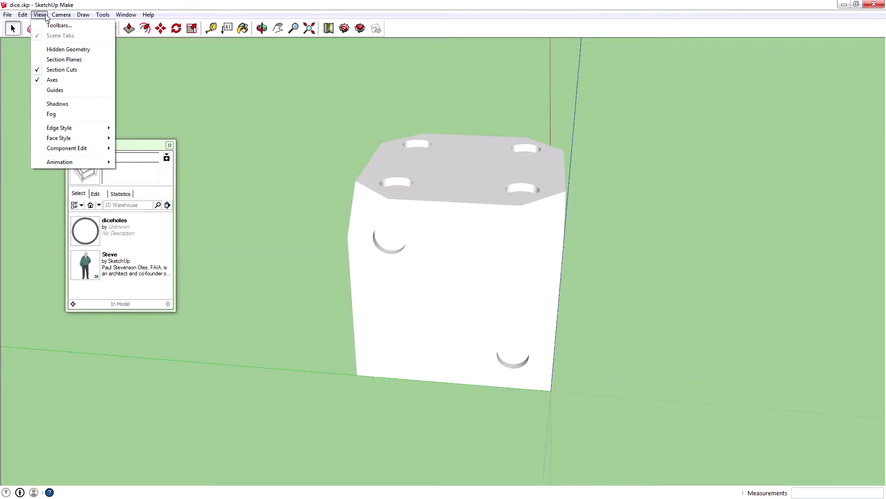
mouse_move(103, 128)
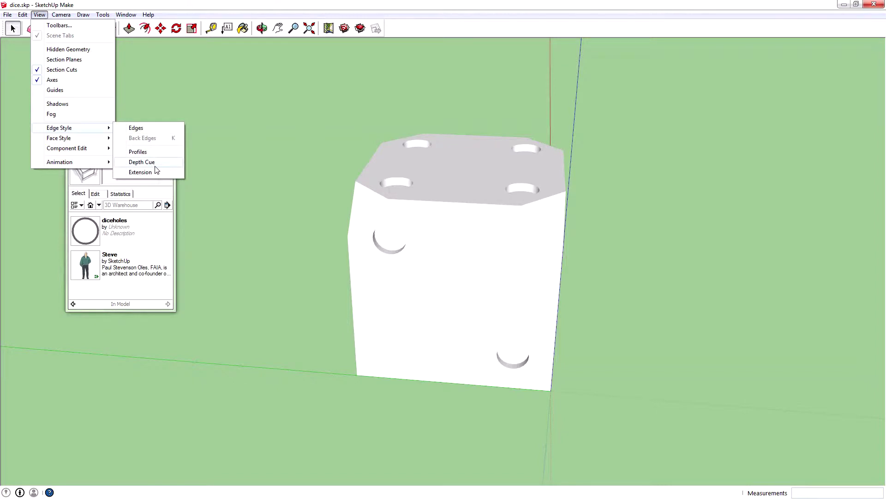
left_click(144, 128)
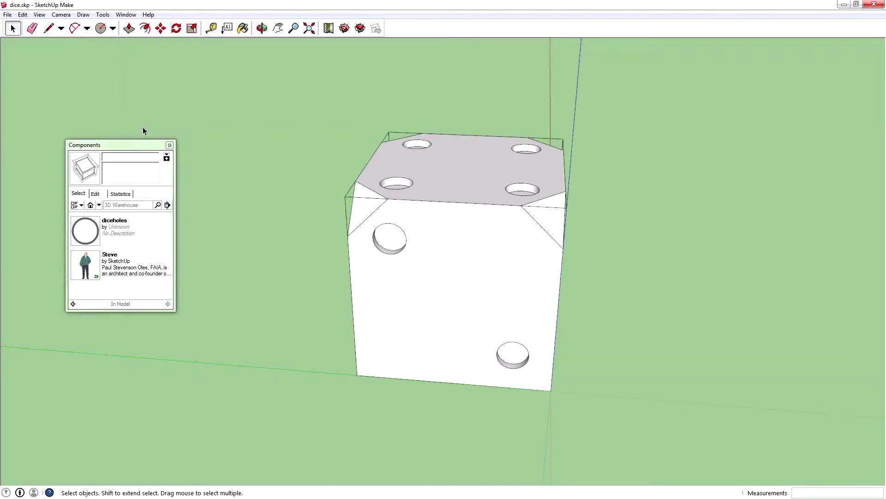
left_click(39, 14)
mouse_move(94, 131)
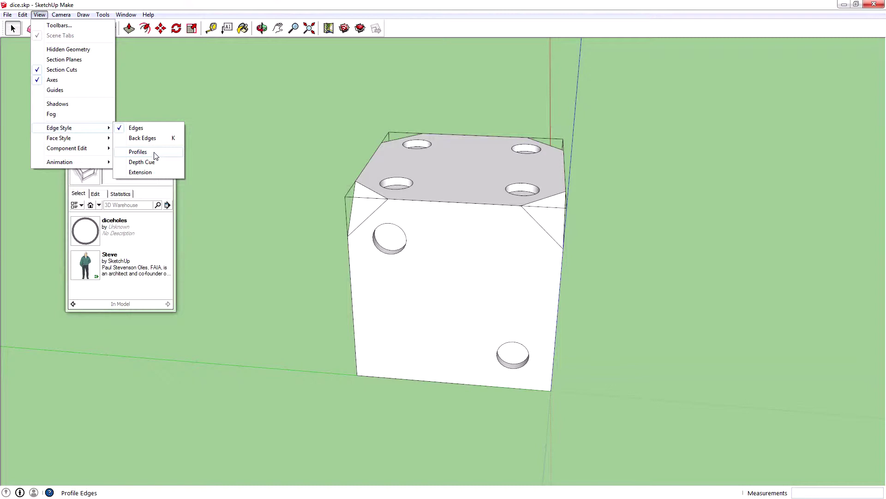
left_click(138, 152)
left_click(39, 15)
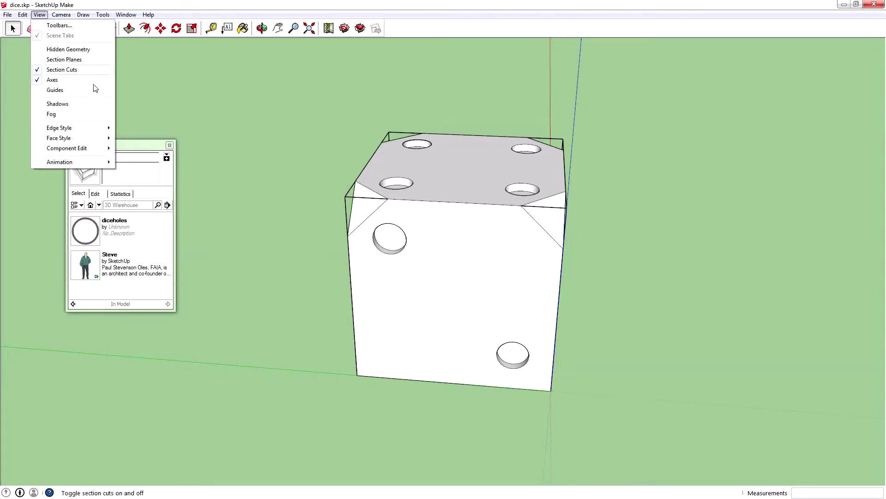
mouse_move(92, 127)
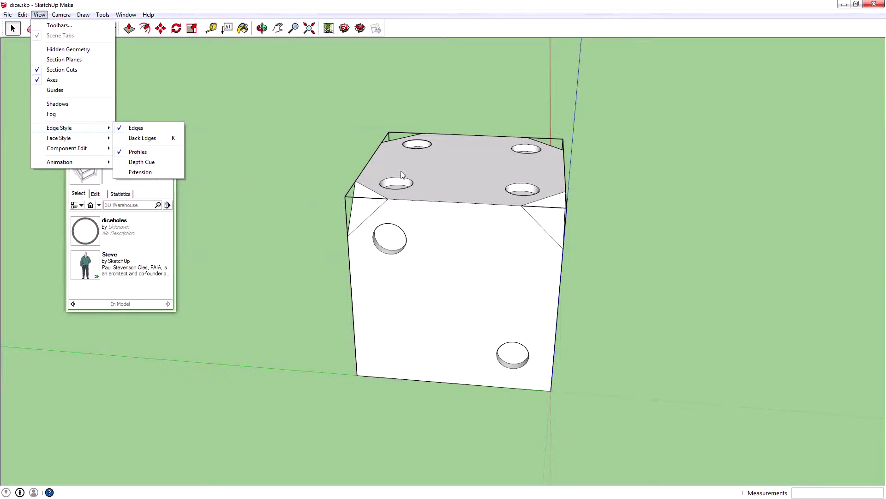
left_click(392, 4)
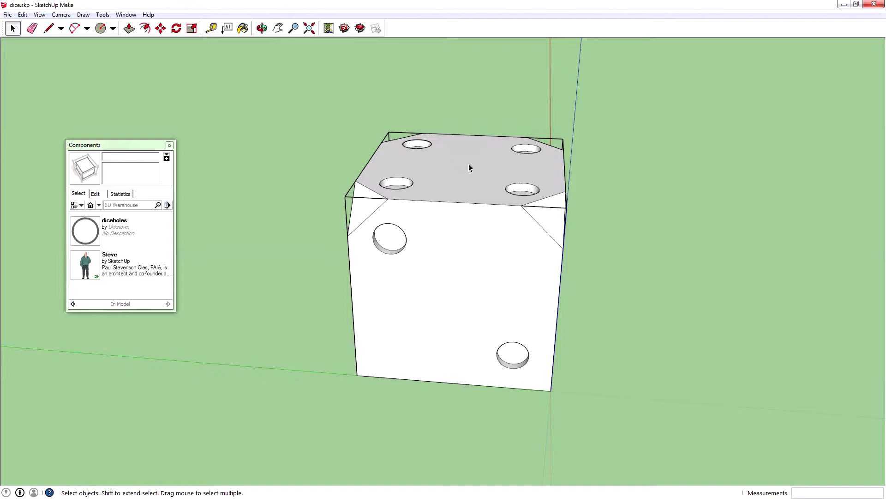
- Show the guides again with the underside of the die in view
middle_click_drag(426, 326, 508, 198)
middle_click_drag(472, 228, 503, 144)
mouse_move(137, 69)
middle_mouse_down()
mouse_move(346, 152)
mouse_move(142, 62)
middle_mouse_up()
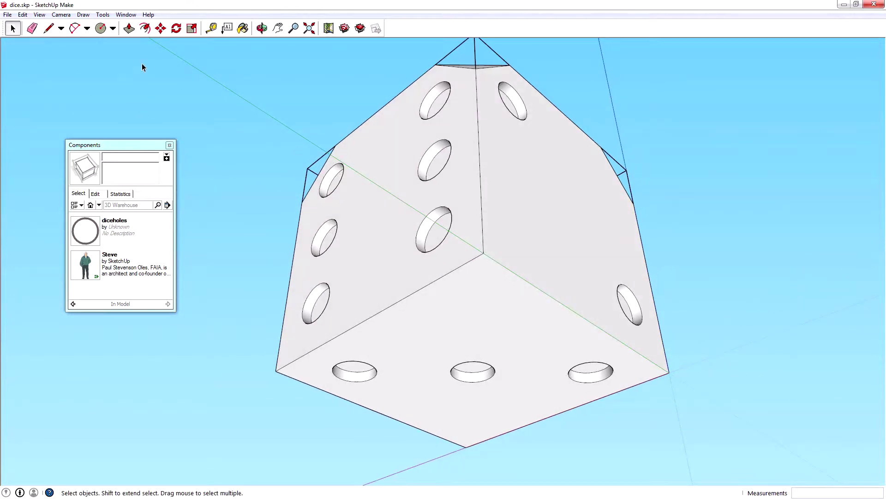
left_click(39, 15)
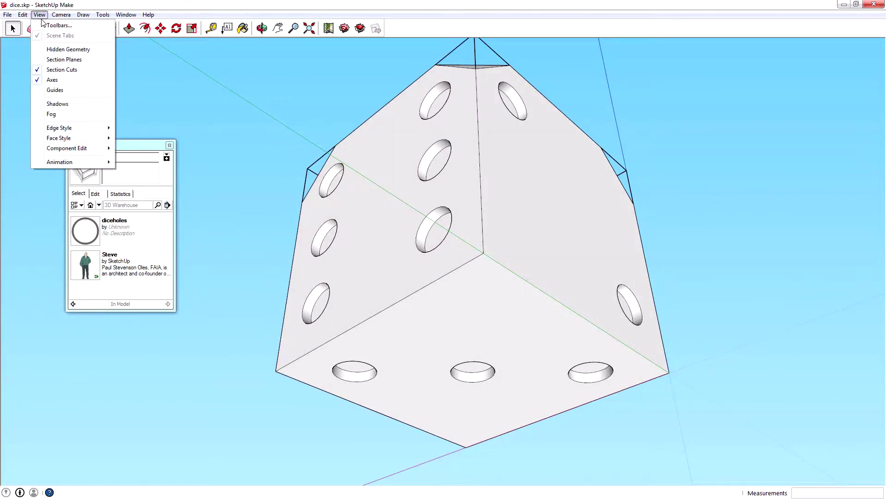
left_click(63, 91)
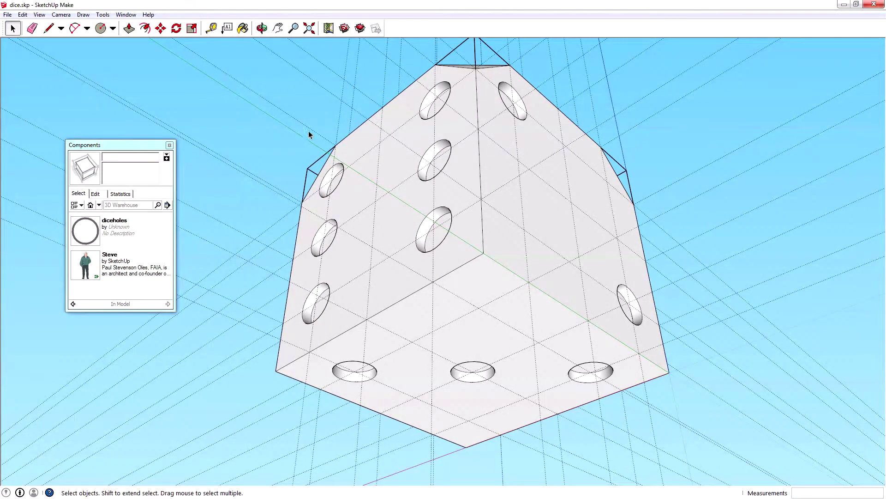
- Outline a triangular cut with lines about 0.28 m long around the bottom corner between the six-hole and two-hole faces
left_click(50, 29)
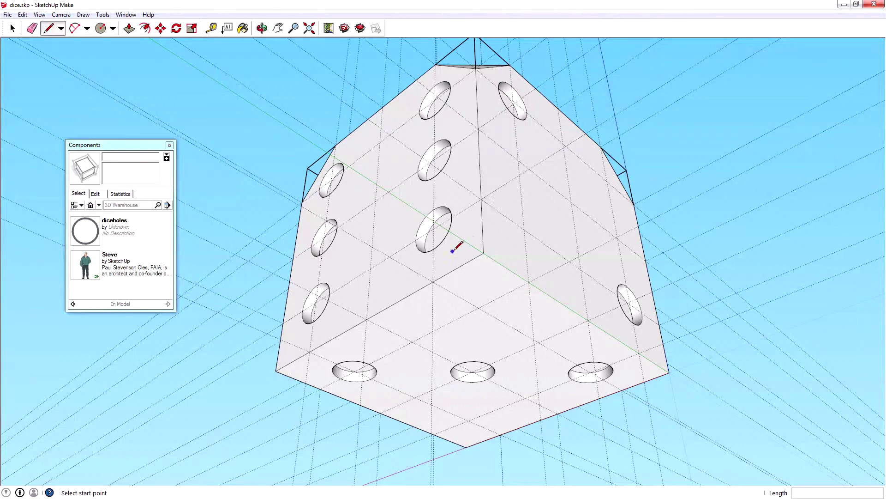
left_click(482, 199)
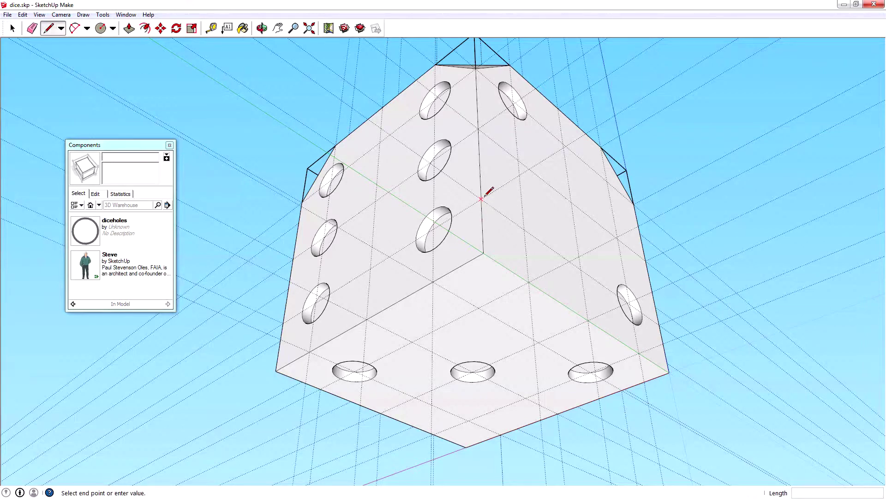
left_click(433, 281)
left_click(529, 281)
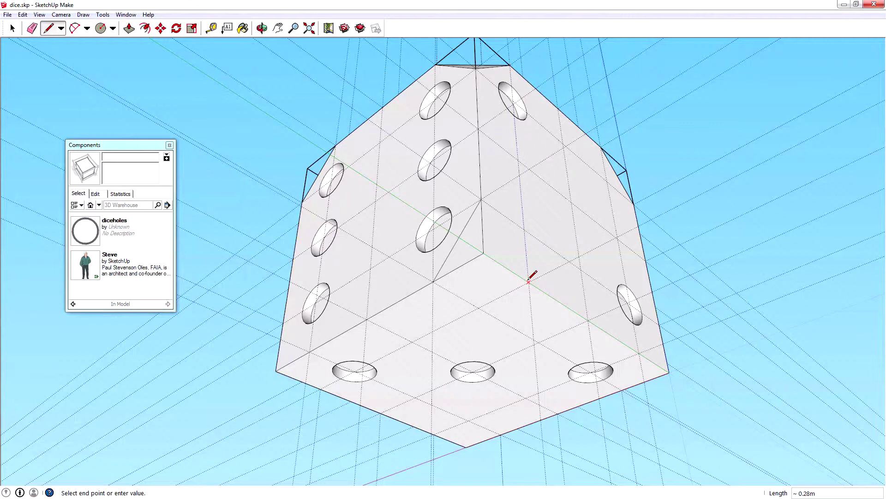
left_click(433, 281)
left_click(529, 281)
left_click(481, 199)
- Delete the three triangular faces at the bottom corner between the six-hole and two-hole faces
left_click(13, 28)
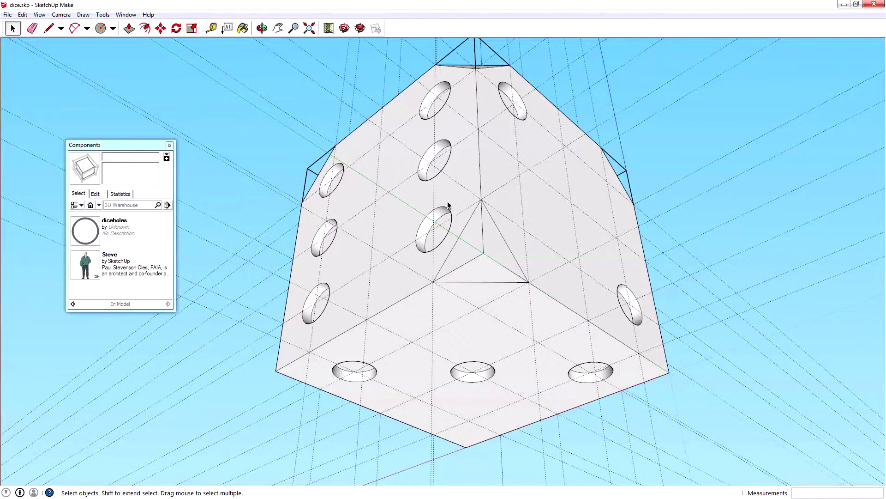
left_click(486, 237)
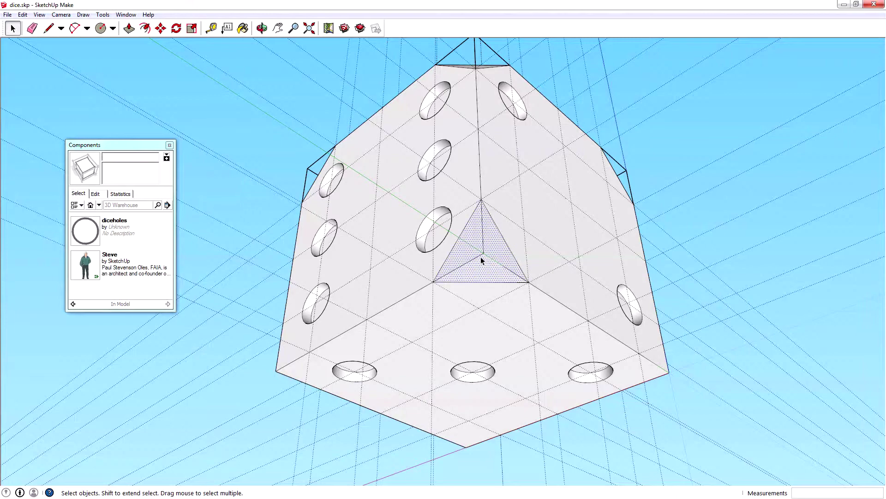
key("Delete")
- Outline a triangular cut through the guide intersections around the bottom corner between the five-hole and six-hole faces
middle_click_drag(508, 238, 600, 240)
middle_click_drag(301, 214, 467, 228)
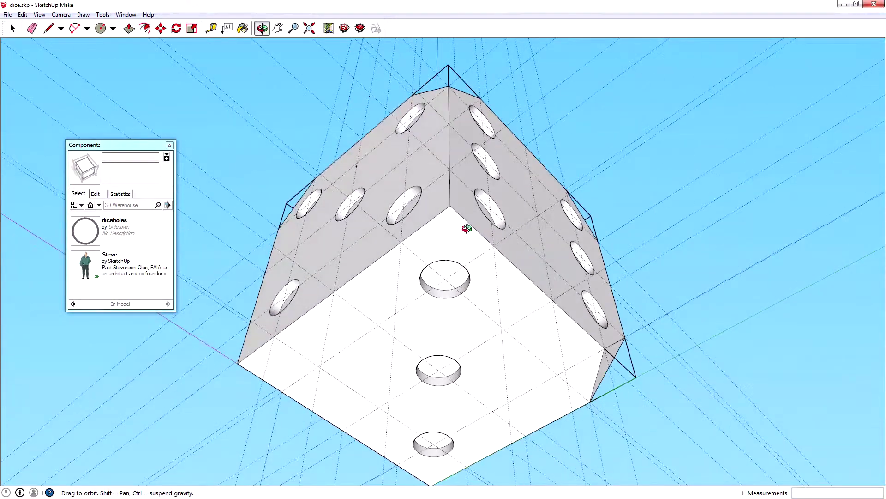
left_click(48, 28)
left_click(401, 241)
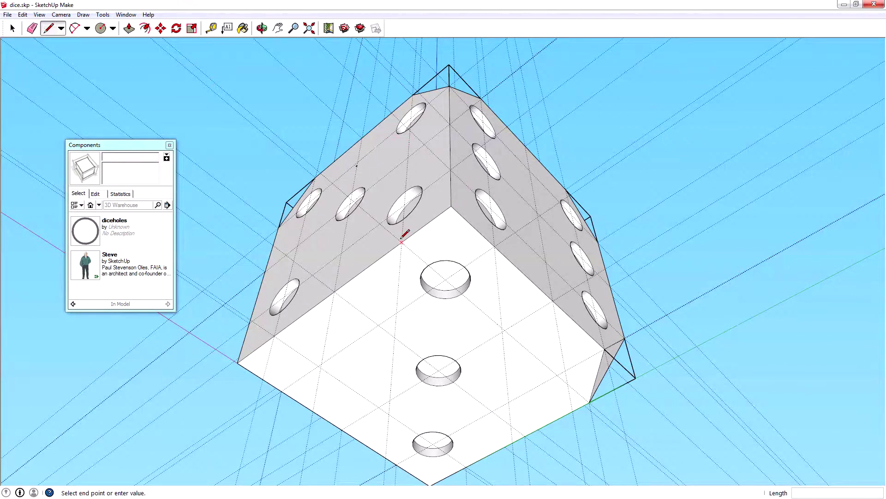
left_click(450, 171)
left_click(495, 246)
left_click(451, 171)
left_click(495, 246)
left_click(403, 241)
- Delete the three triangular faces at the bottom corner between the five-hole and six-hole faces
left_click(13, 28)
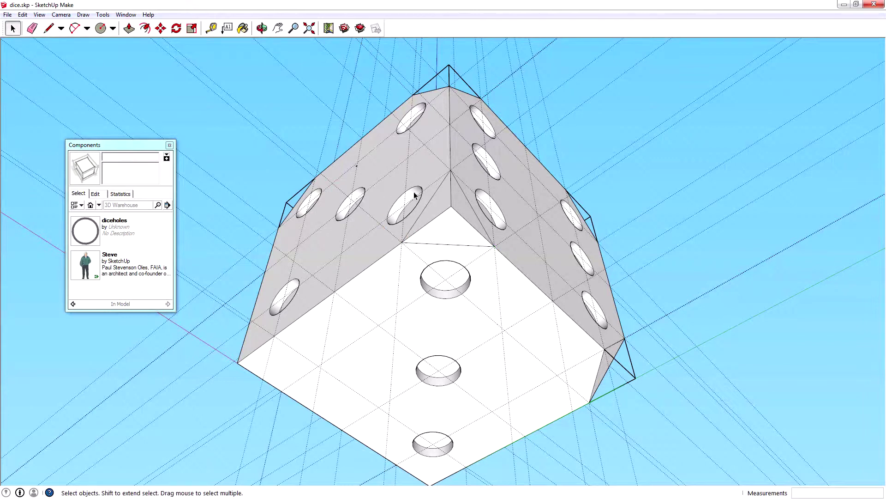
left_click(446, 208)
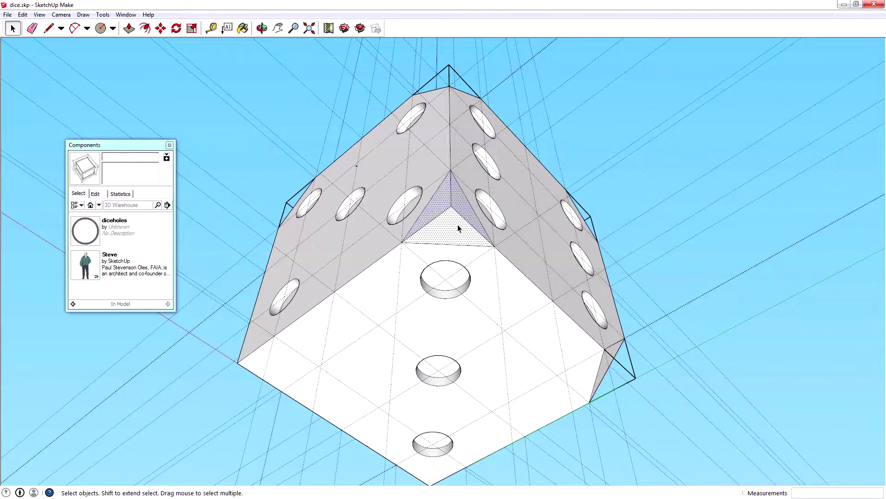
key("Delete")
- Outline a triangular cut with lines about 0.28 m long around the bottom corner between the one-hole and five-hole faces
middle_click_drag(258, 364, 580, 199)
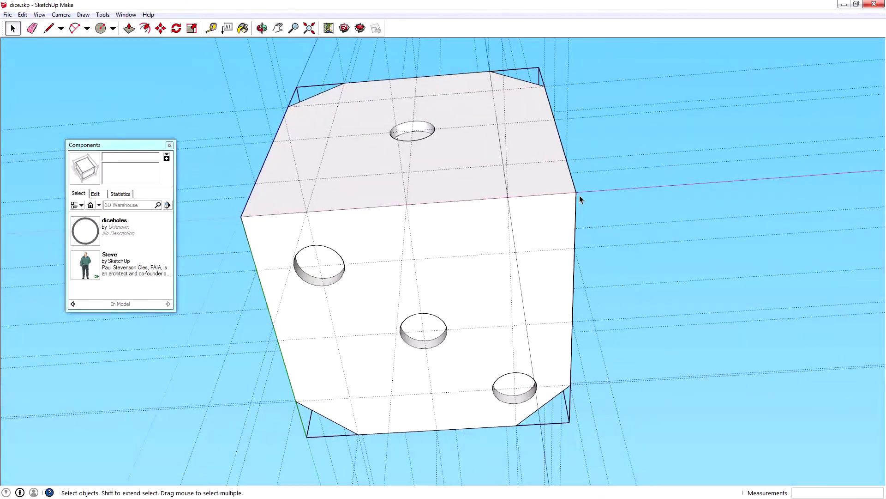
left_click(49, 28)
left_click(566, 161)
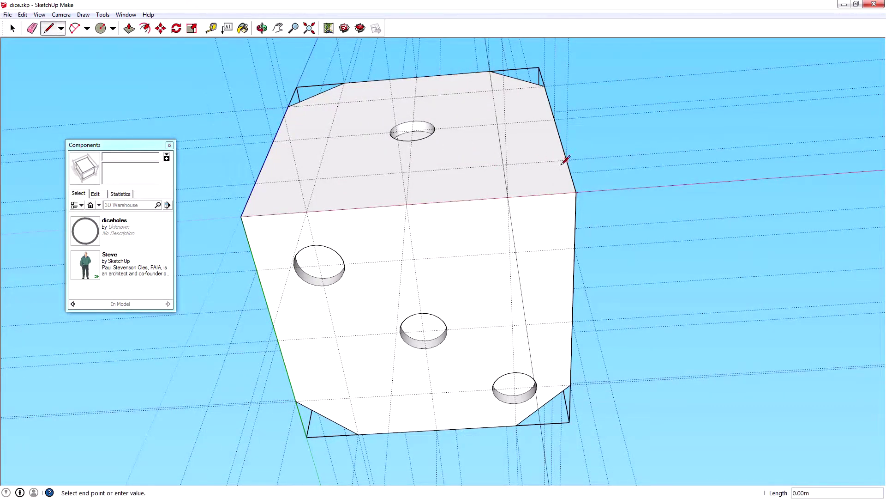
left_click(508, 197)
left_click(574, 247)
left_click(508, 197)
mouse_move(623, 193)
middle_mouse_down()
mouse_move(467, 217)
mouse_move(398, 255)
mouse_move(436, 243)
middle_mouse_up()
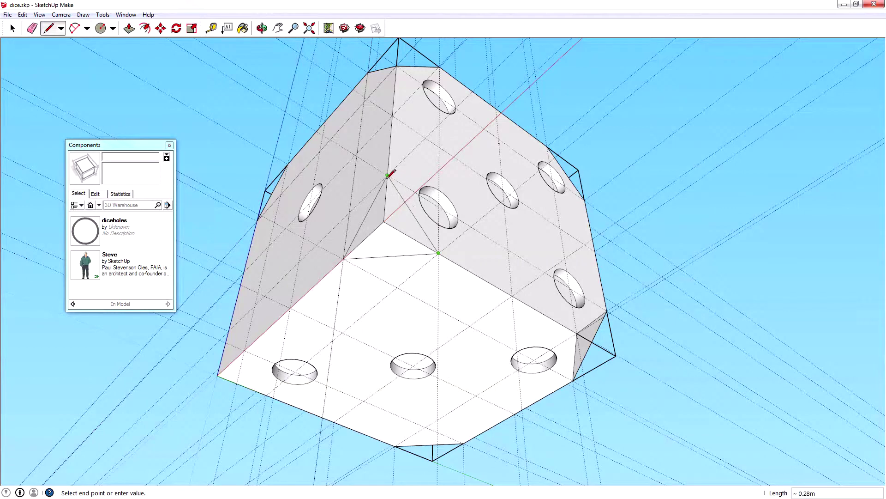
left_click(387, 176)
- Delete the three triangular faces at the bottom corner between the one-hole and five-hole faces
left_click(13, 29)
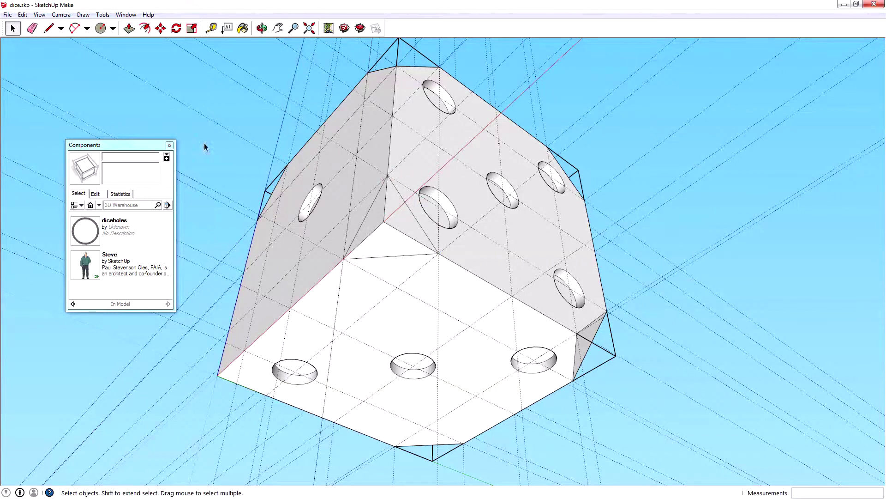
left_click(375, 210)
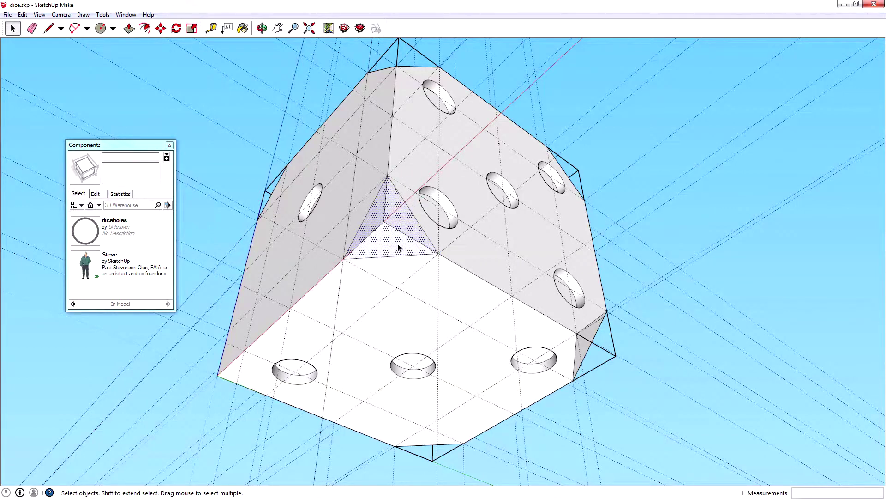
key("Delete")
- Outline a triangular cut with lines about 0.28 m long around the bottom corner between the one-hole and two-hole faces
middle_click_drag(261, 269, 679, 259)
middle_click_drag(445, 185, 170, 81)
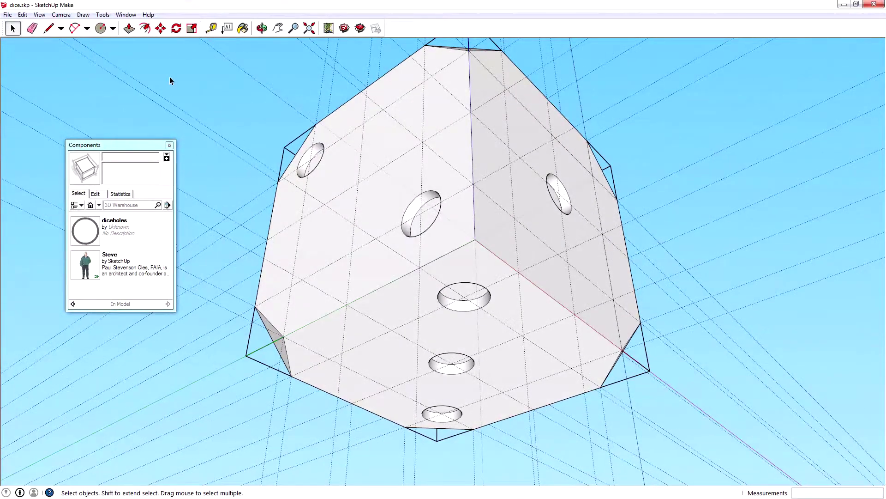
left_click(48, 29)
left_click(421, 267)
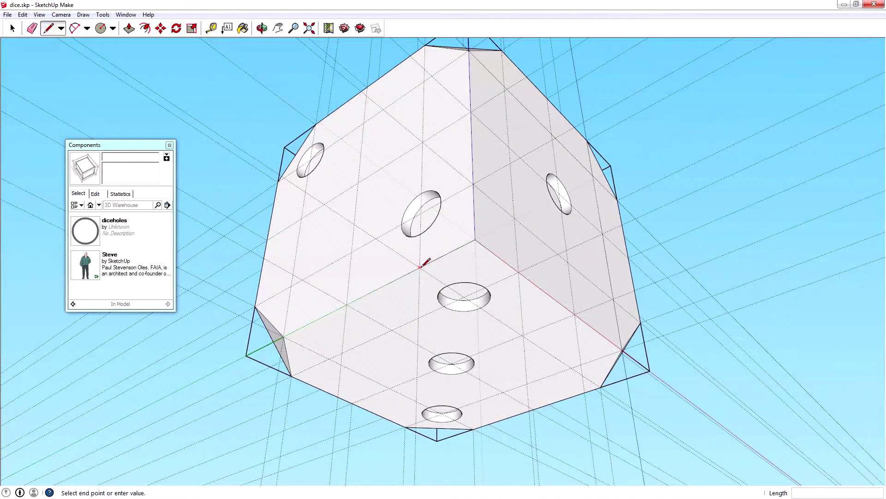
left_click(472, 183)
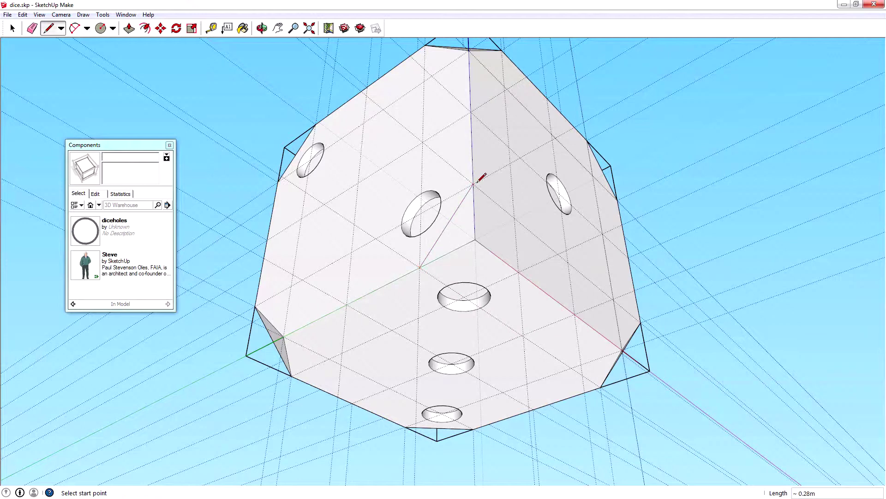
left_click(518, 271)
left_click(473, 184)
left_click(518, 272)
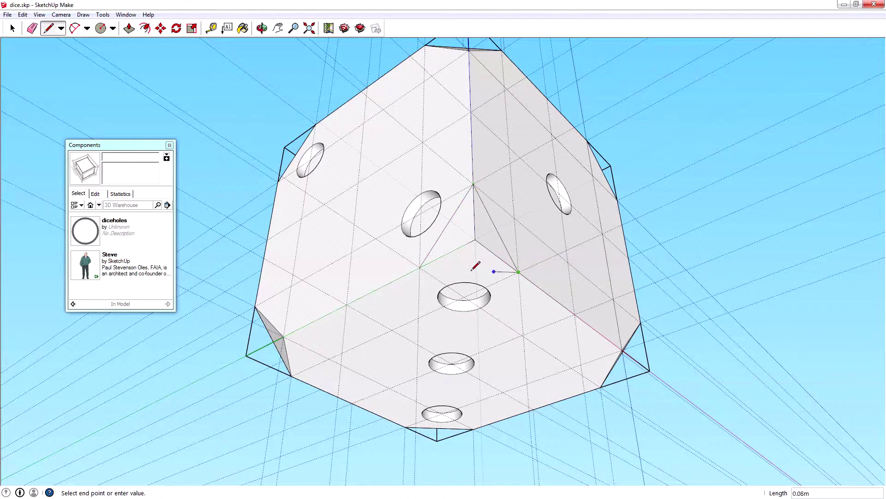
left_click(420, 267)
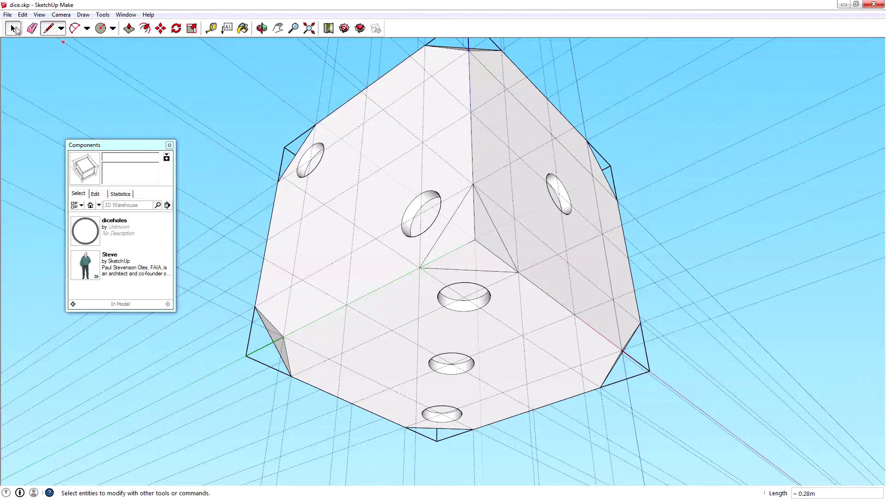
- Delete the three triangular faces at the bottom corner between the one-hole and two-hole faces
left_click(13, 29)
left_click(457, 221)
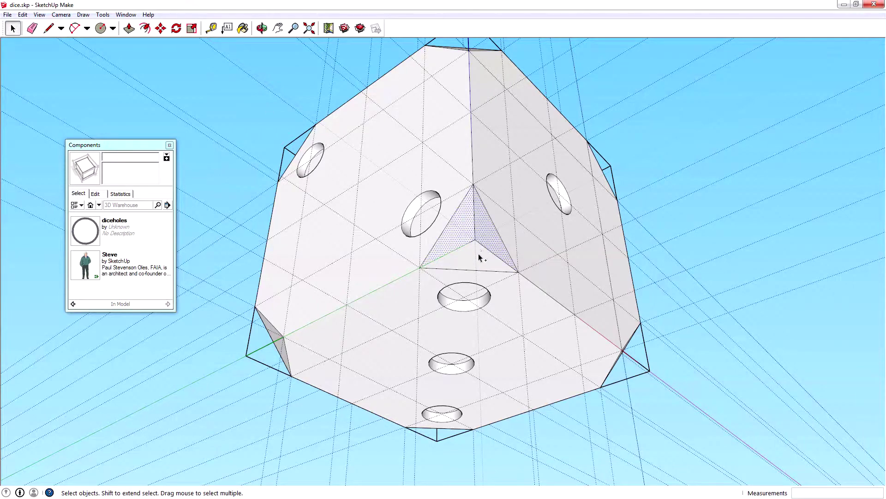
left_click(479, 252, "shift")
key("Delete")
- Inspect the die from several sides to check the cut at every corner
middle_click_drag(502, 240, 696, 352)
middle_click_drag(538, 192, 427, 187)
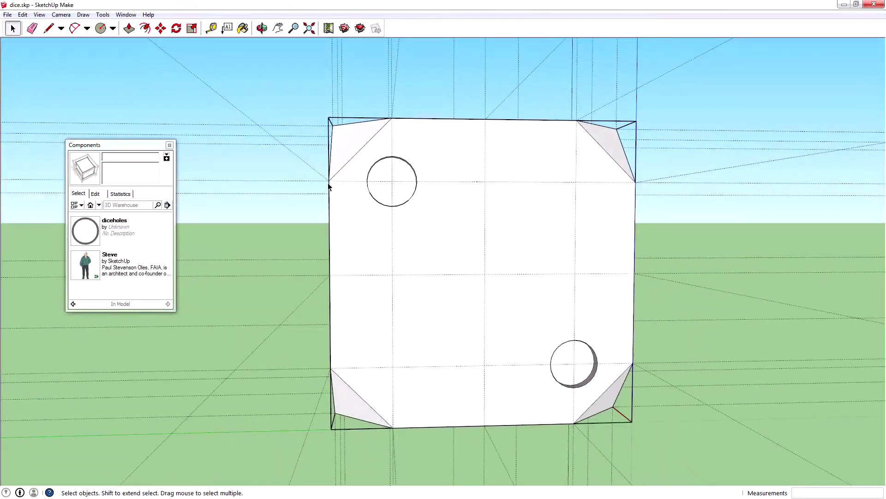
middle_click_drag(305, 253, 363, 217)
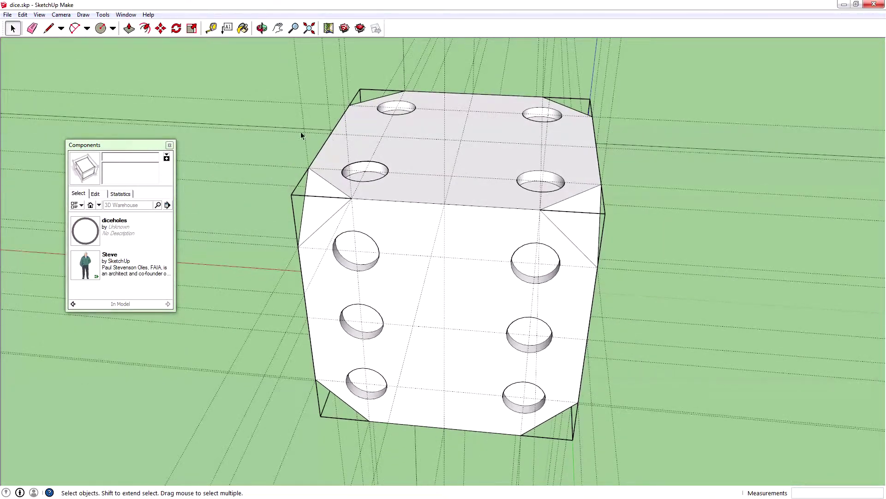
scroll(277, 124, "down", 4)
key("o")
left_click_drag(361, 142, 551, 142)
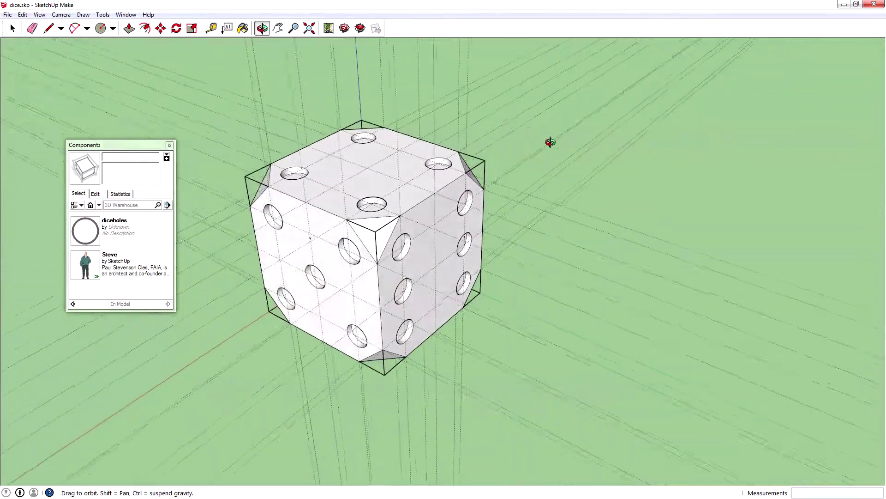
middle_click_drag(550, 142, 586, 143)
middle_click_drag(248, 138, 467, 149)
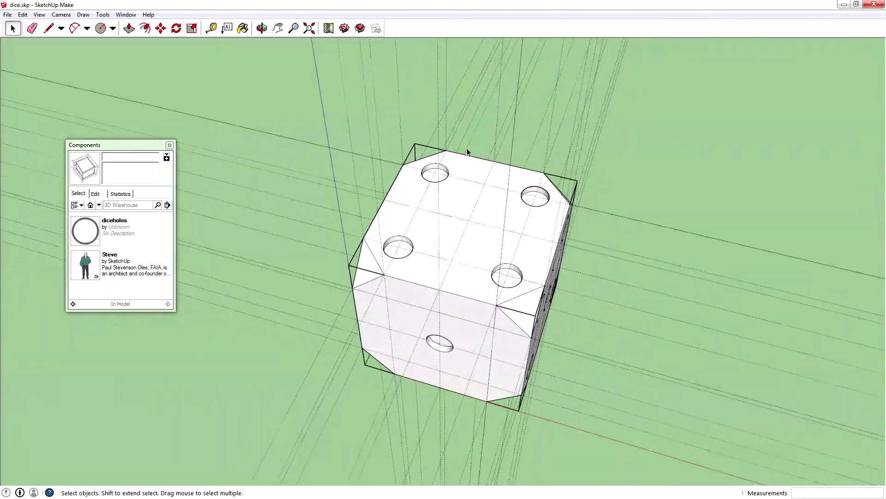